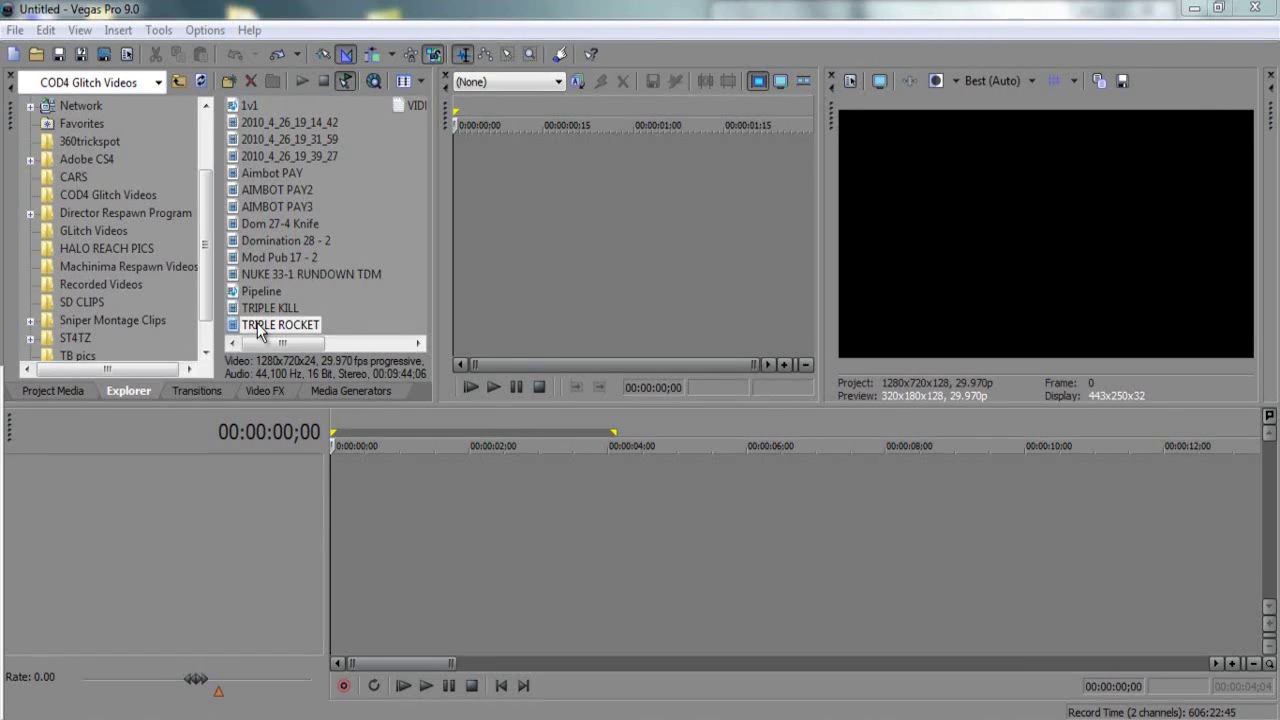
Drag TRIPLE ROCKET from the Explorer file list onto the empty timeline.
left_click_drag(338, 563, 334, 560)
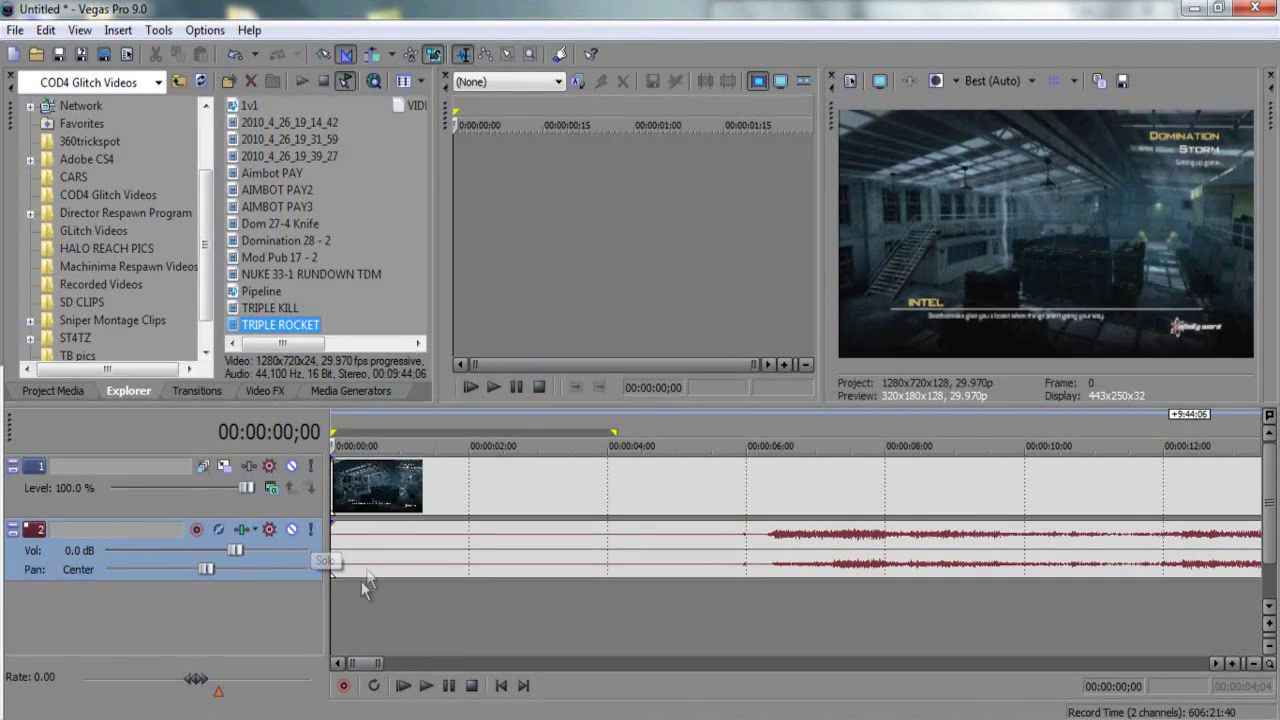
Zoom the timeline out several levels and scroll right to survey the 9:44 TRIPLE ROCKET clip.
left_click_drag(357, 666, 430, 663)
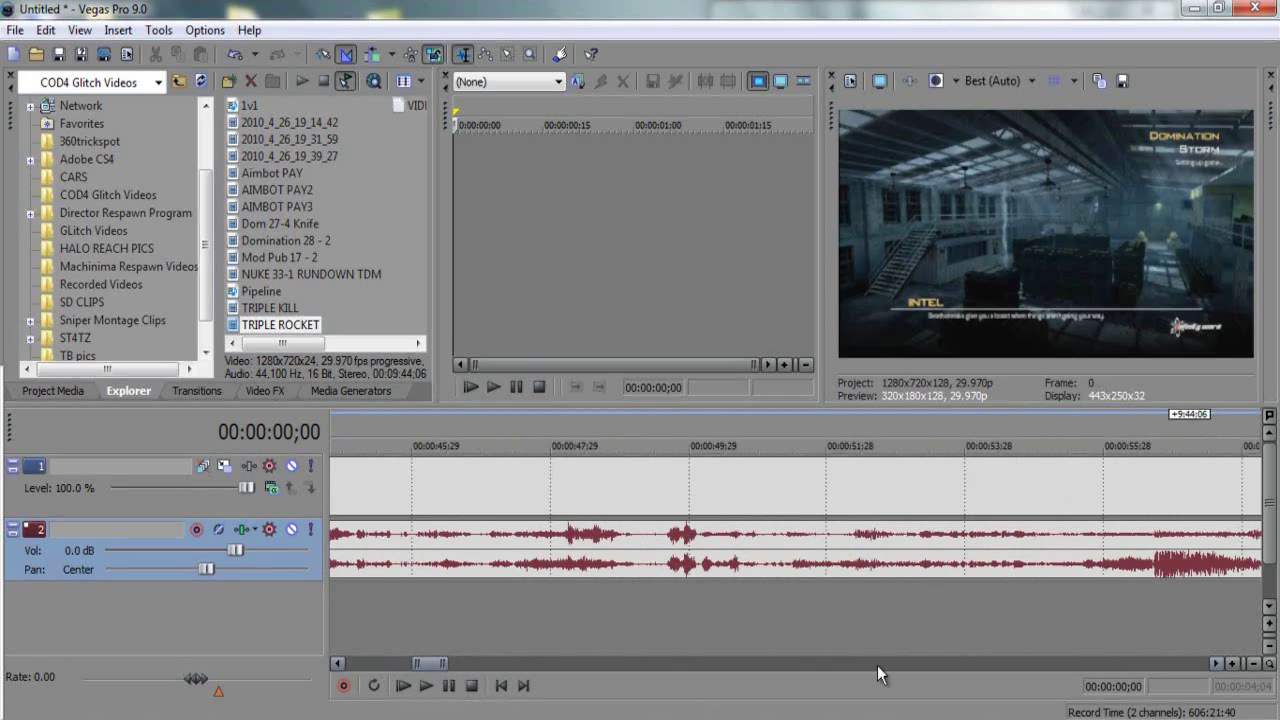
left_click(1232, 663)
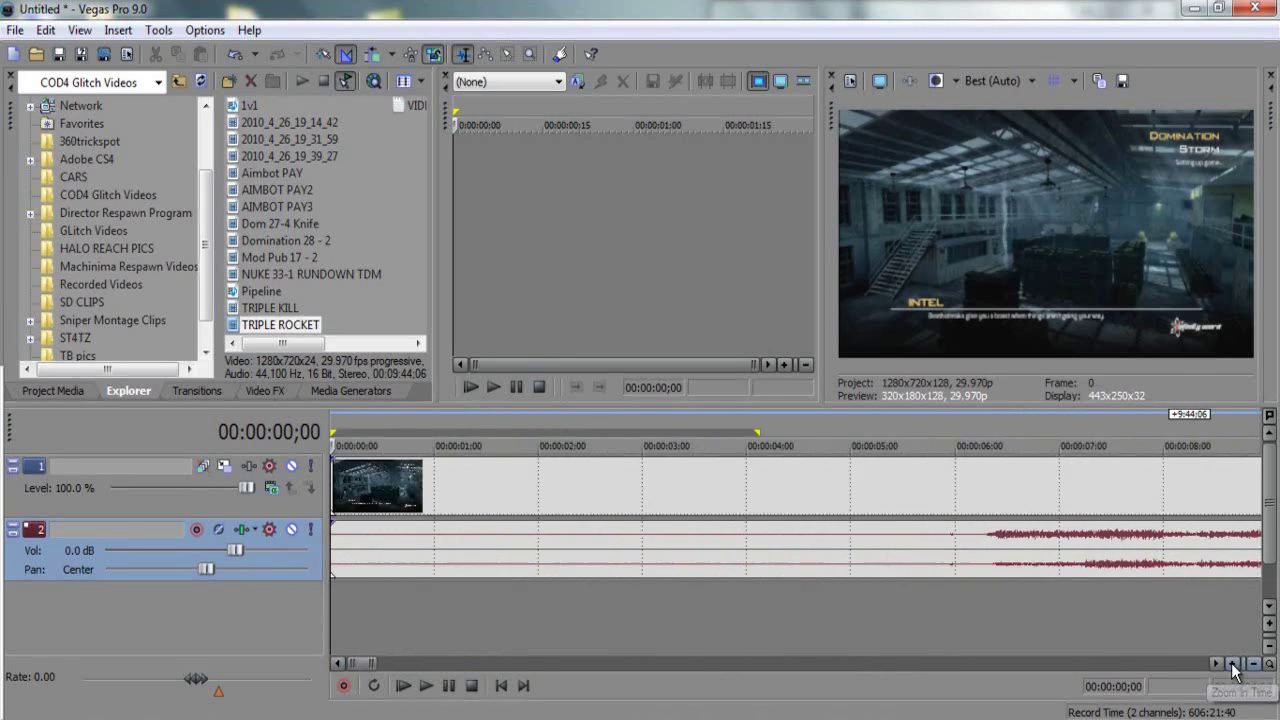
left_click(1252, 663)
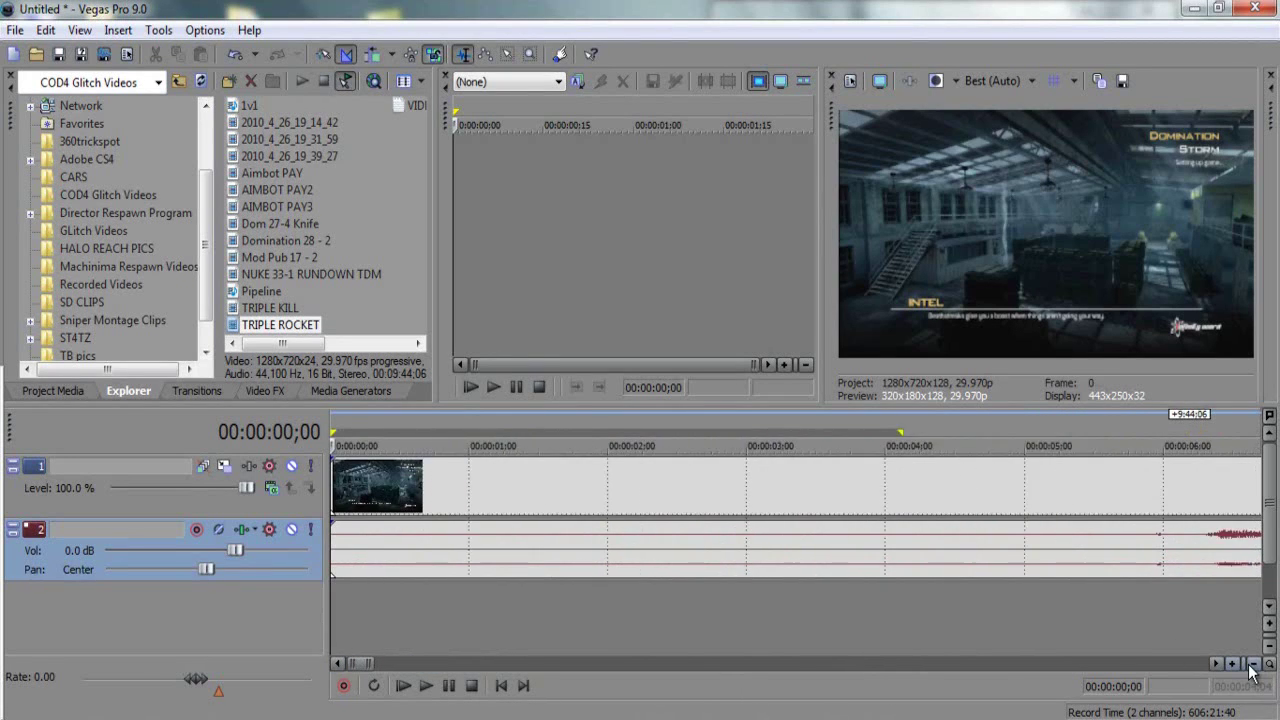
left_click(1252, 663)
left_click(1252, 663)
left_click(1252, 663)
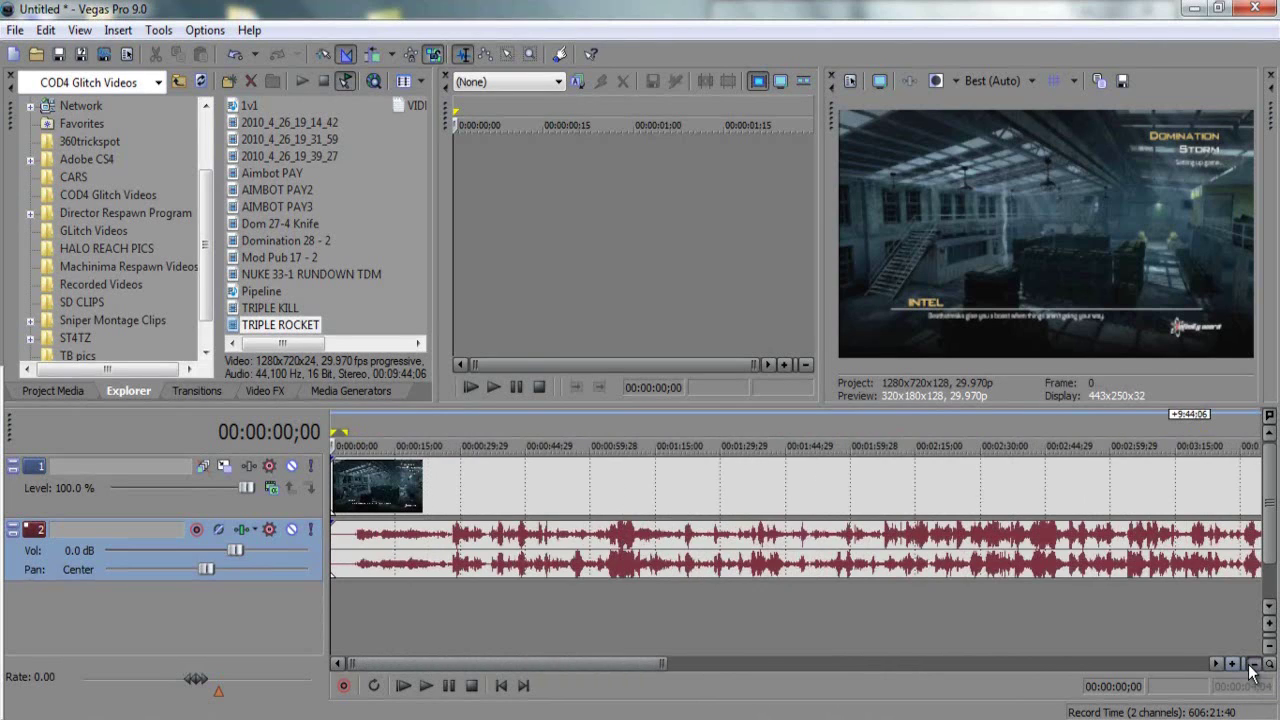
left_click_drag(744, 663, 871, 671)
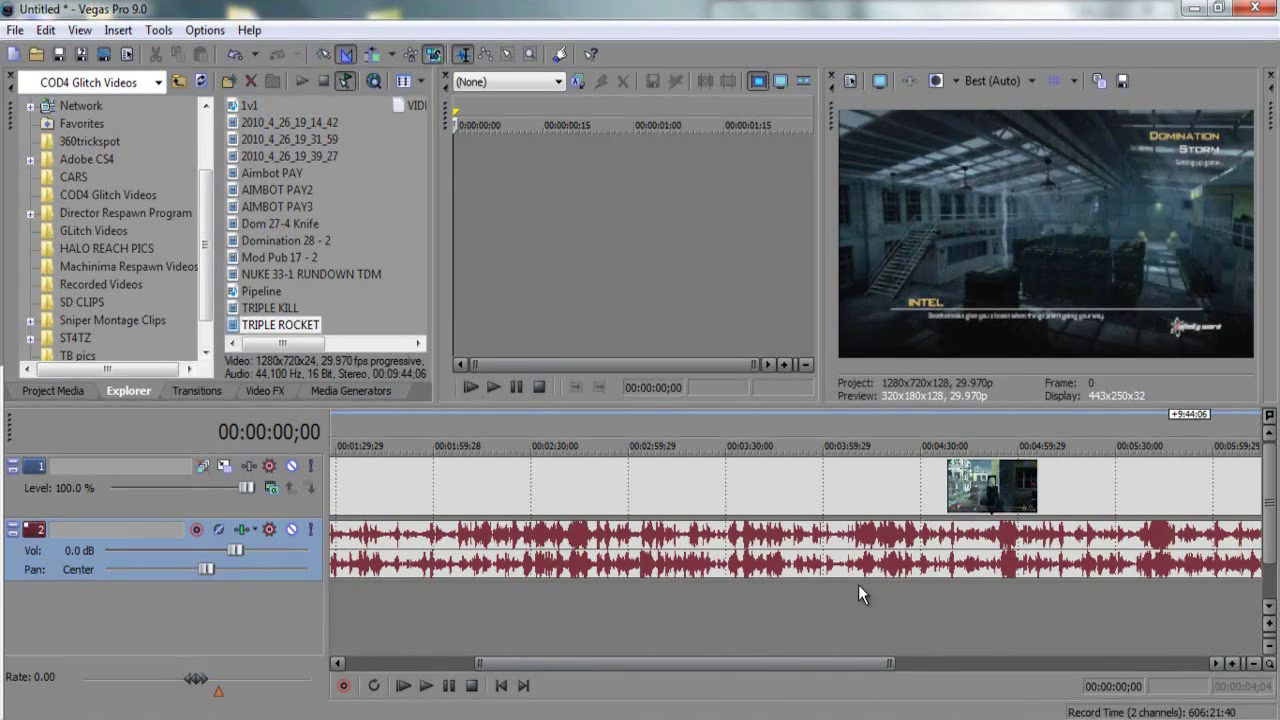
Preview the footage from 00:04:29;22 and mute the game audio track.
left_click(919, 600)
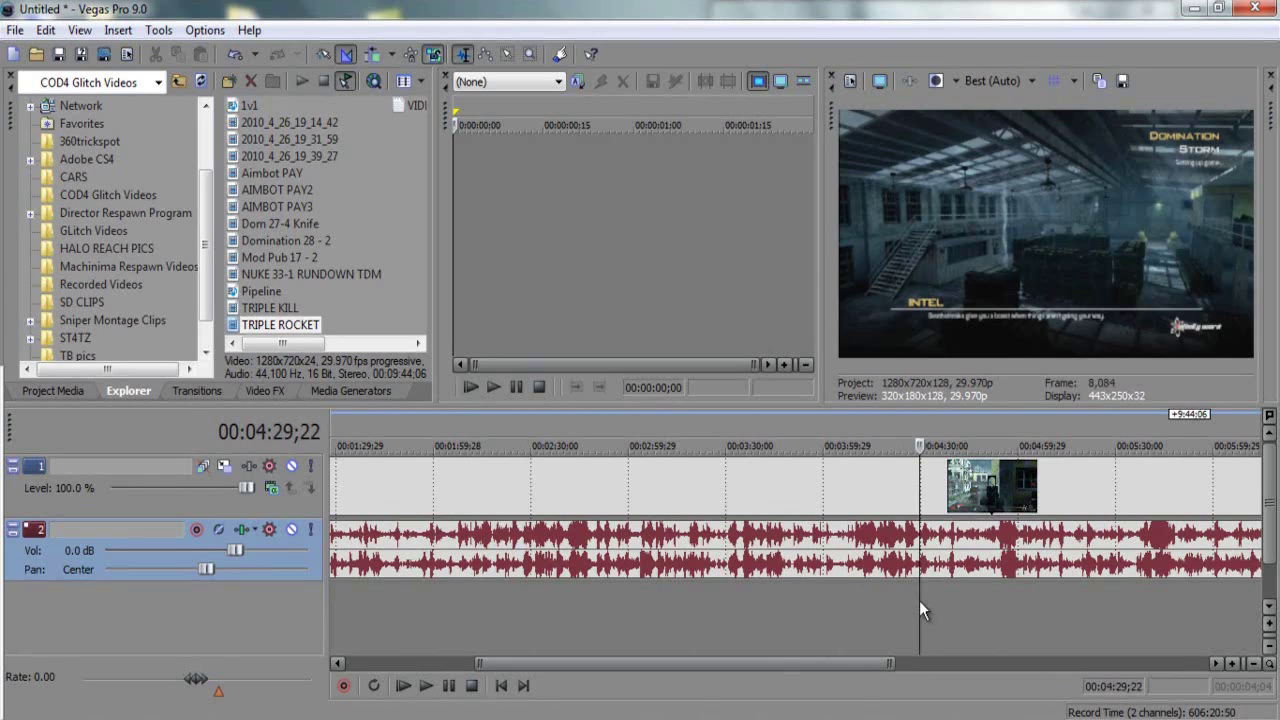
left_click(426, 686)
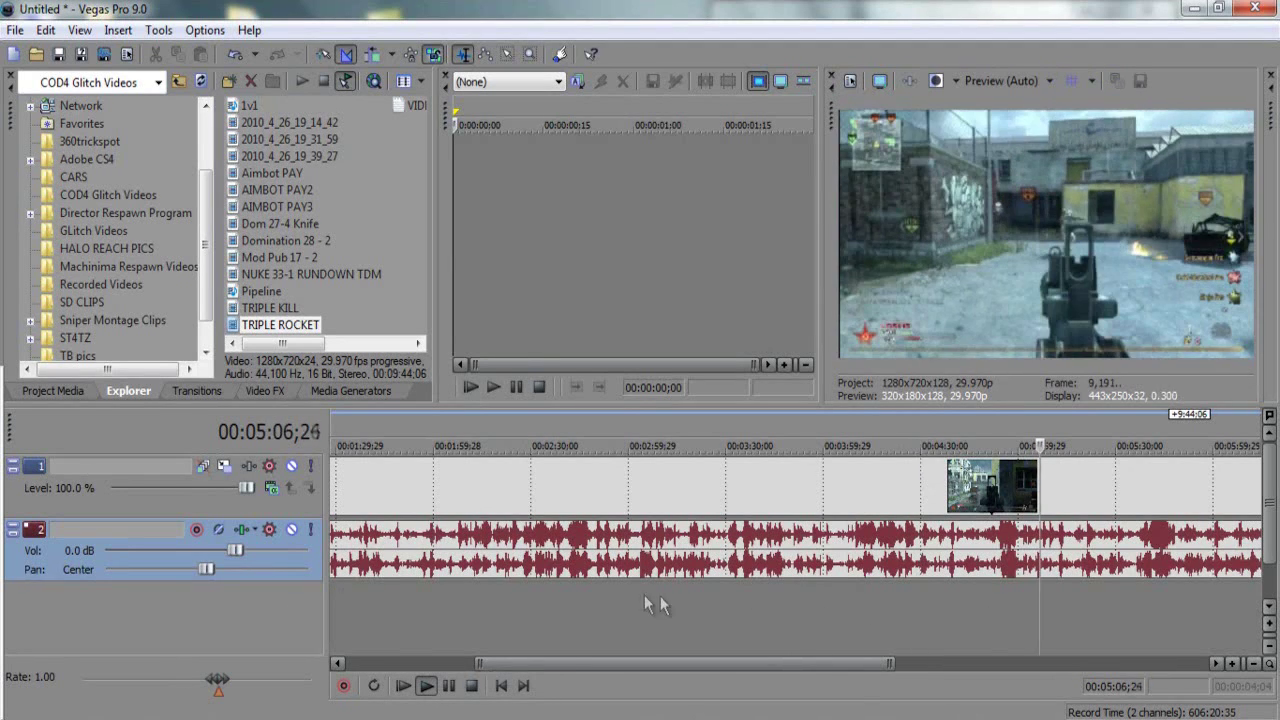
left_click_drag(806, 663, 1003, 666)
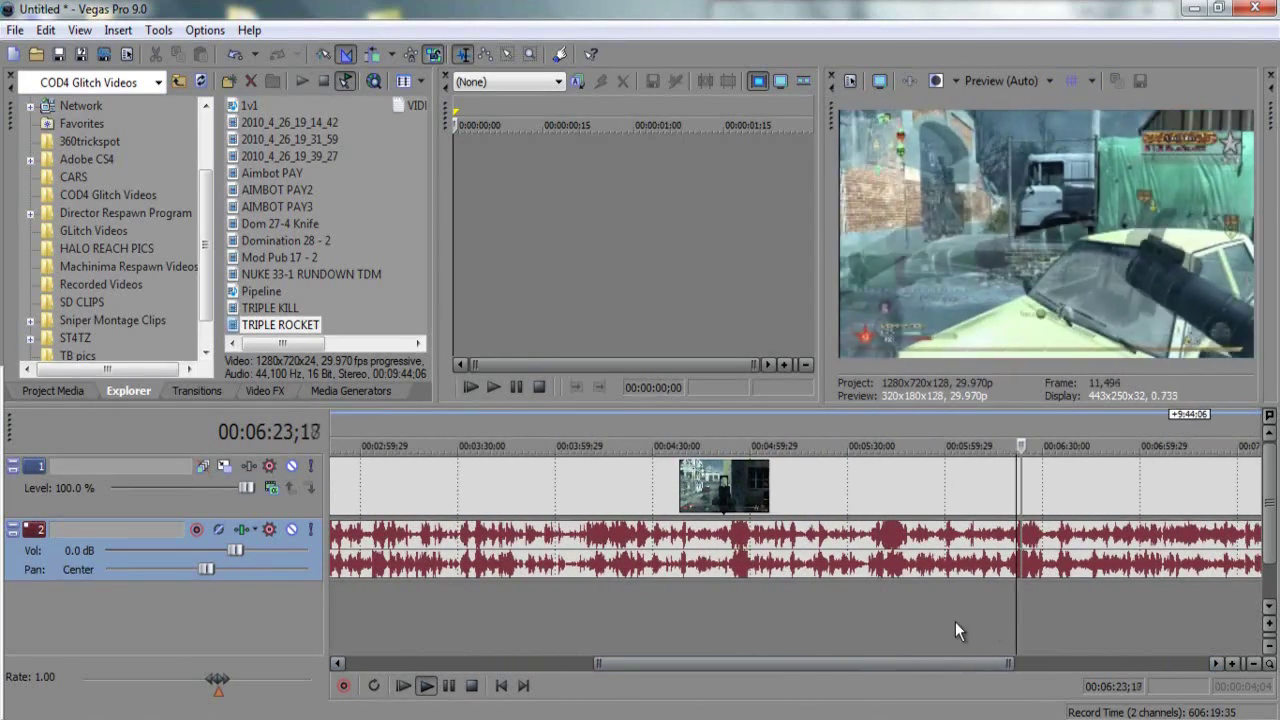
left_click(955, 622)
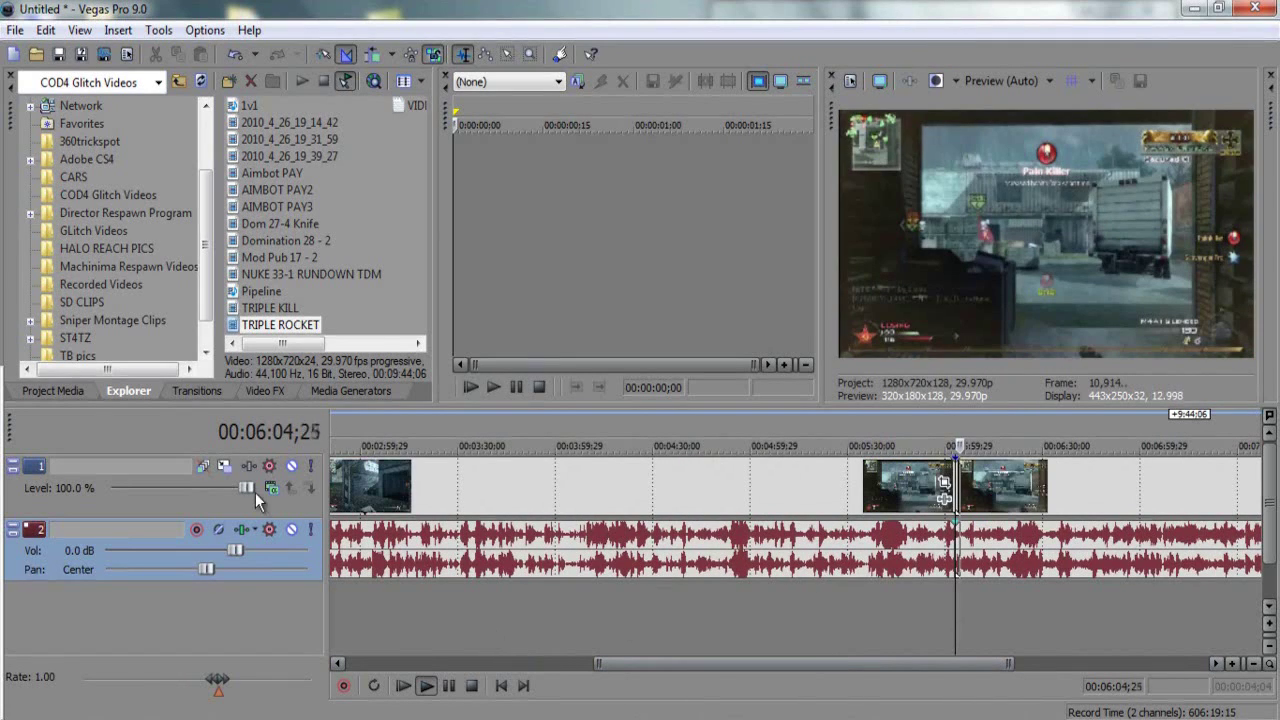
left_click(291, 529)
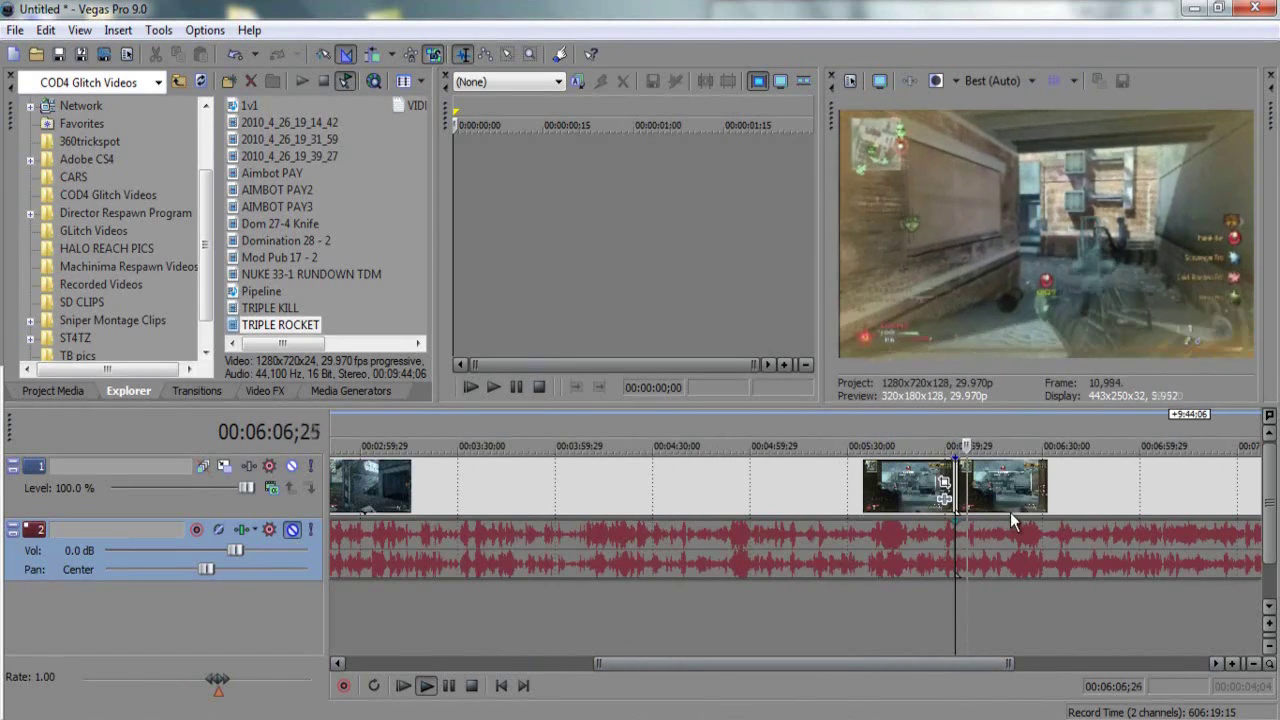
Delete the earlier video and audio events before the chosen part.
left_click(1065, 483)
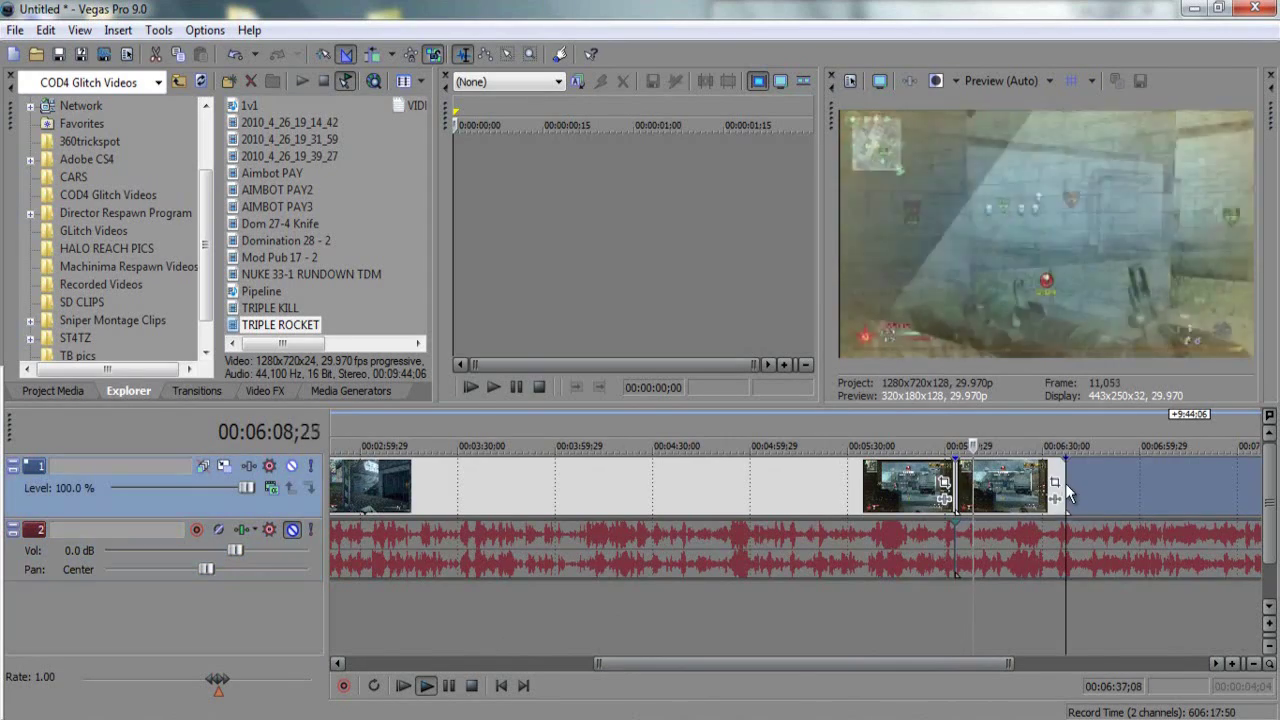
right_click(775, 488)
left_click(810, 468)
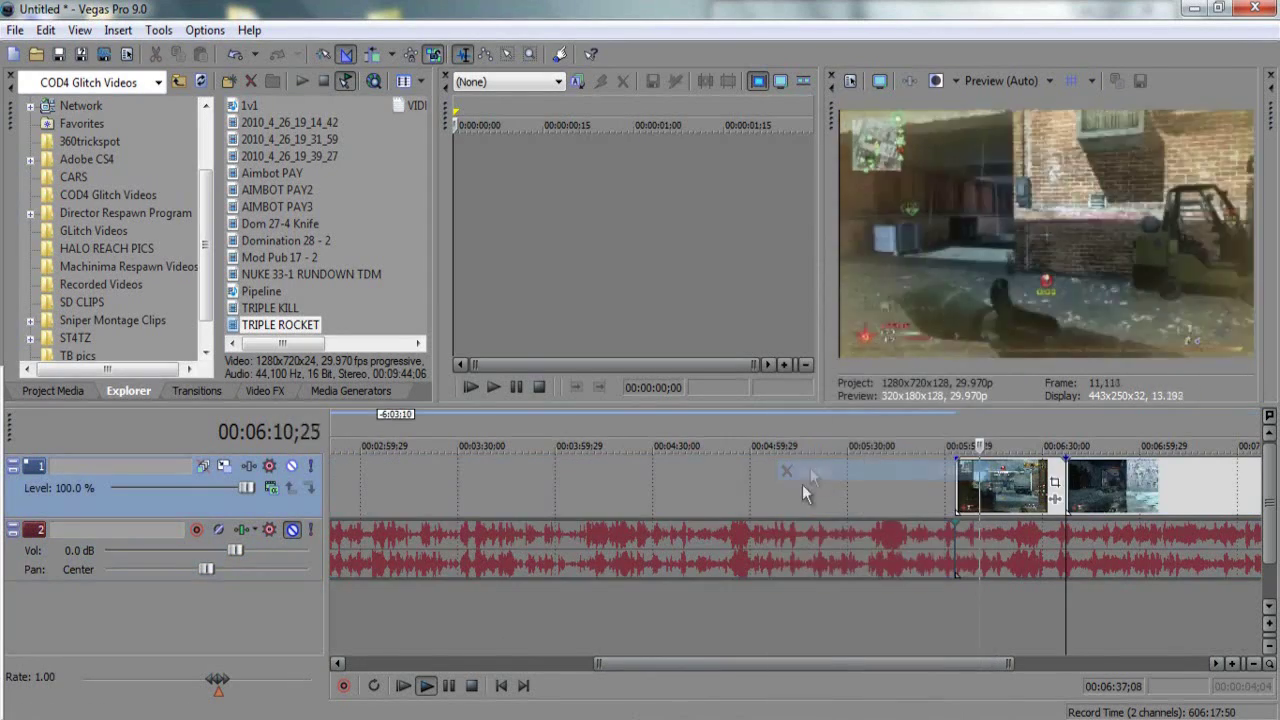
left_click(768, 540)
right_click(768, 540)
left_click(810, 289)
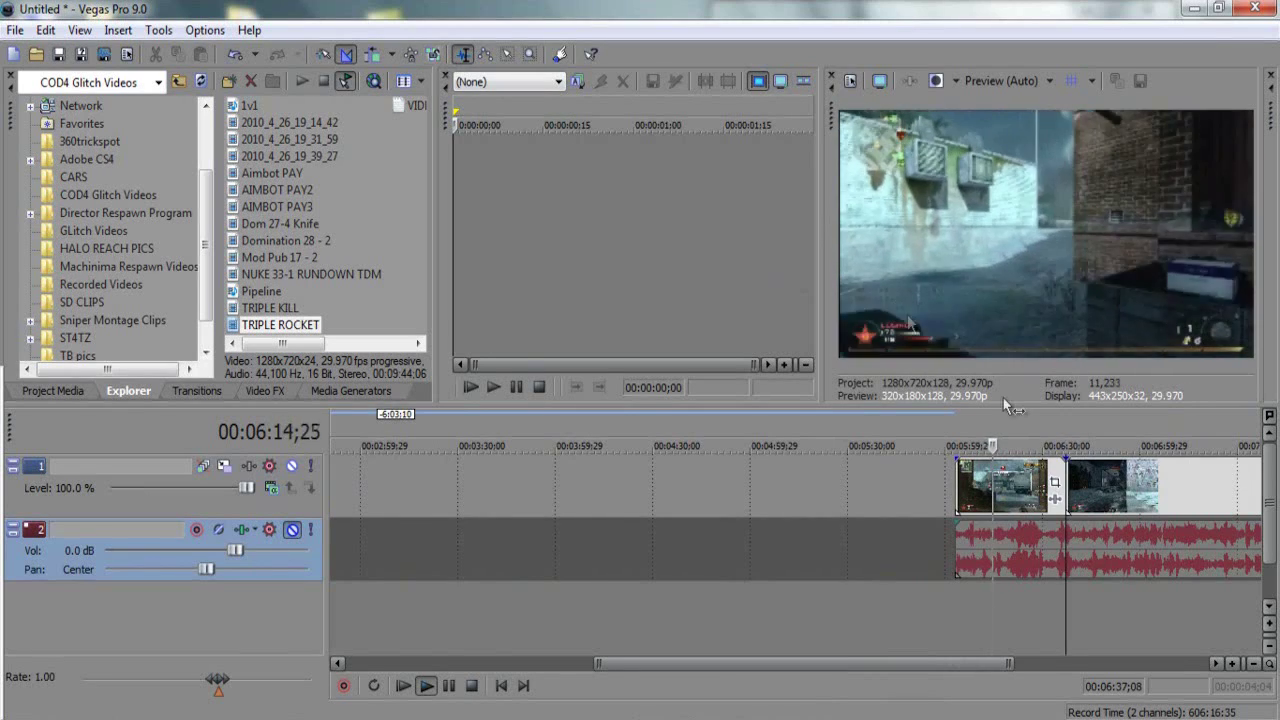
Slide the kept clip to the timeline start and select the leftover later footage.
left_click_drag(1000, 487, 321, 482)
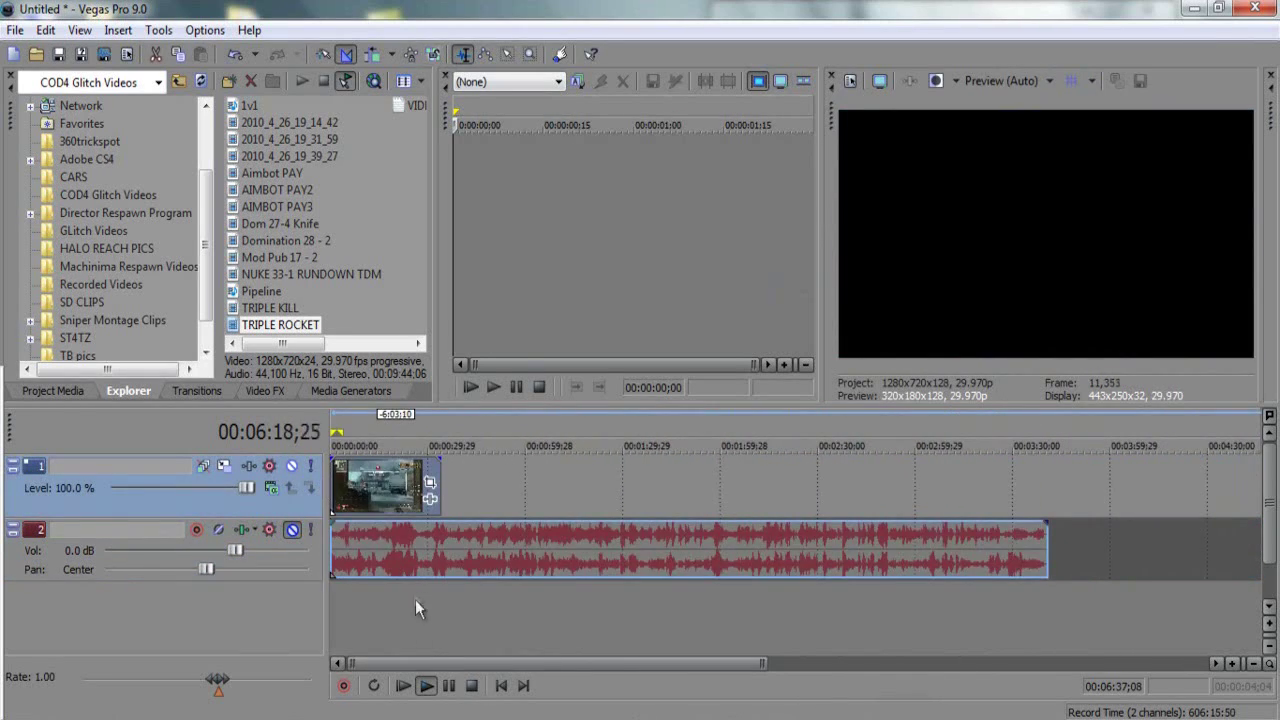
left_click_drag(421, 657, 881, 660)
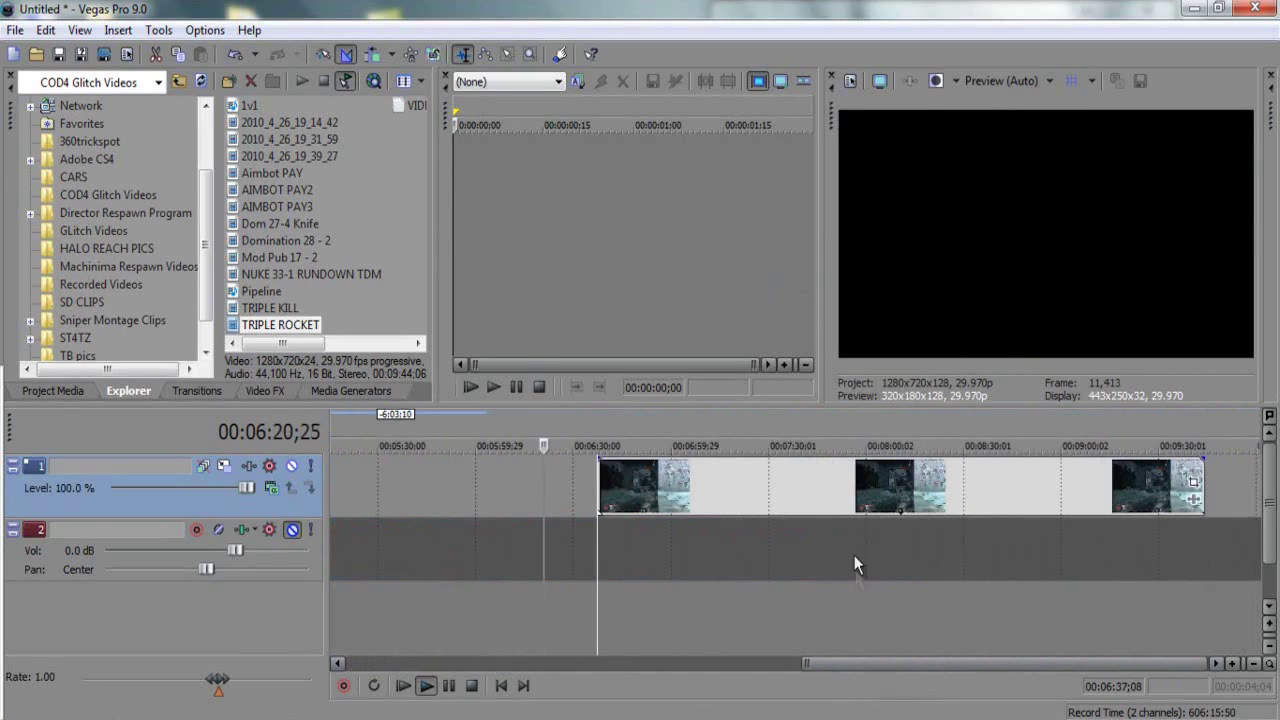
left_click(851, 500)
right_click(851, 500)
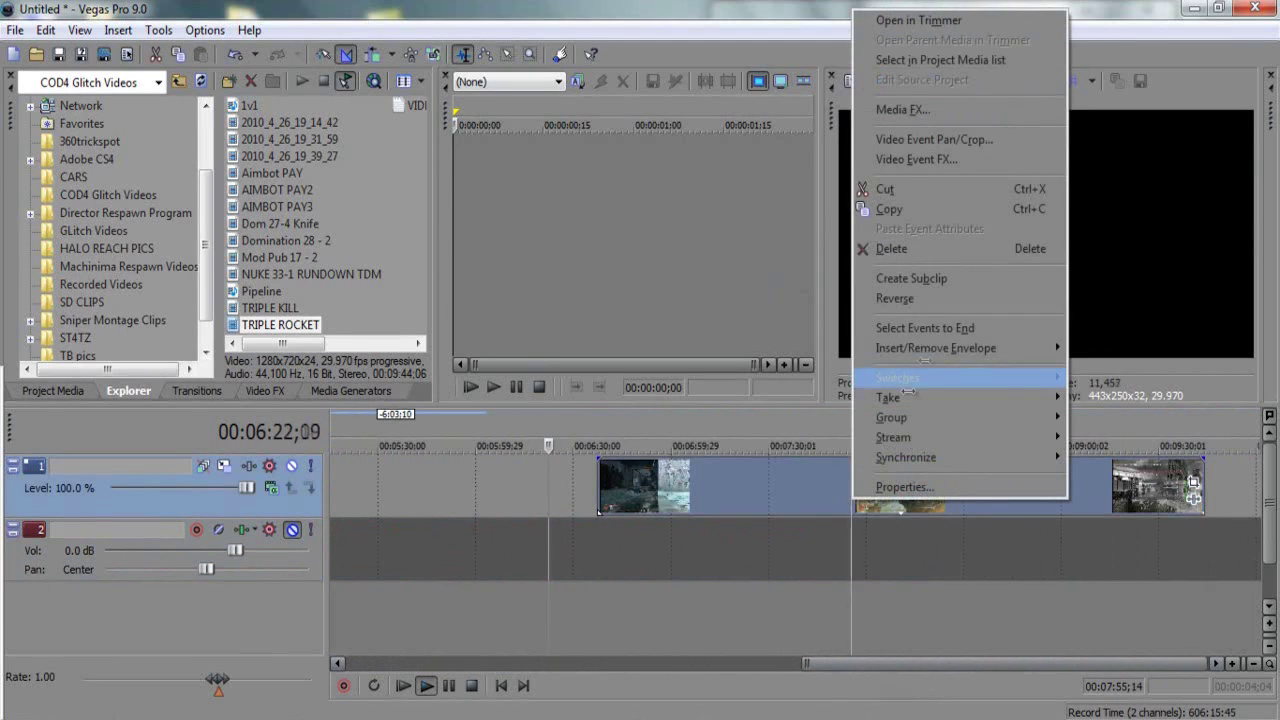
Delete the later footage, then split the game audio at 00:00:34;00 and delete the remainder.
left_click(930, 248)
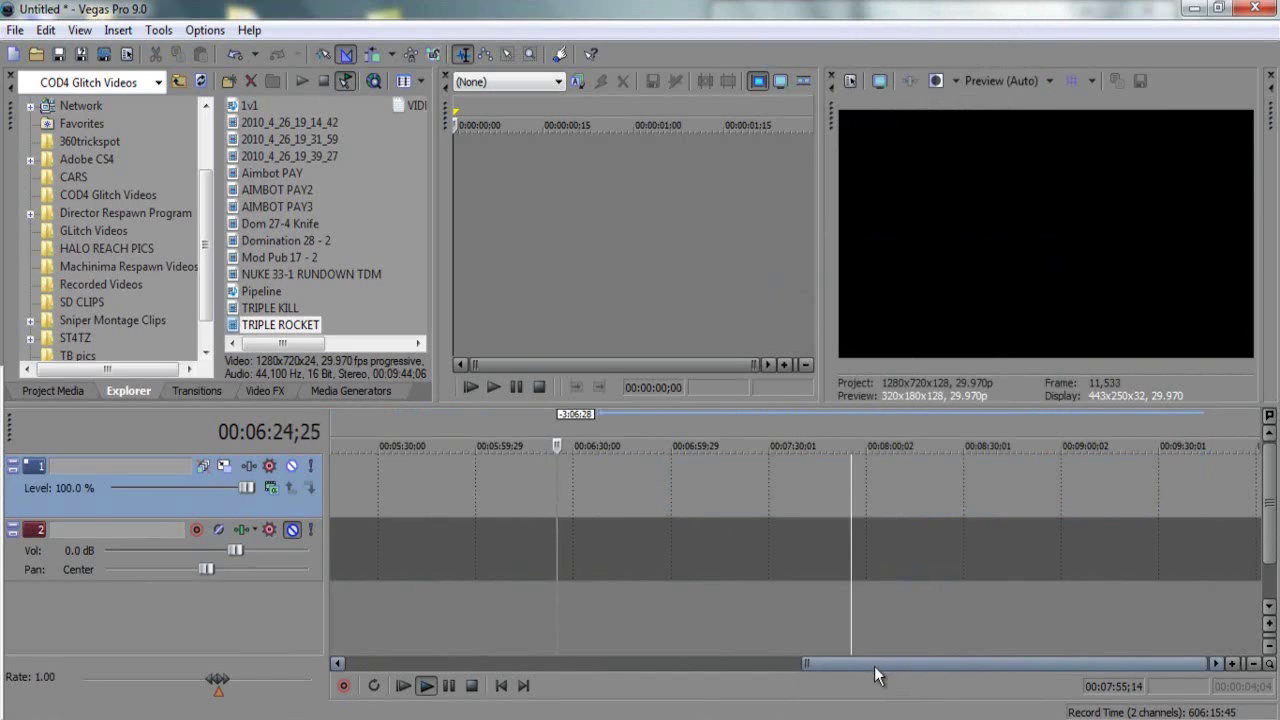
left_click_drag(876, 672, 421, 662)
left_click(445, 536)
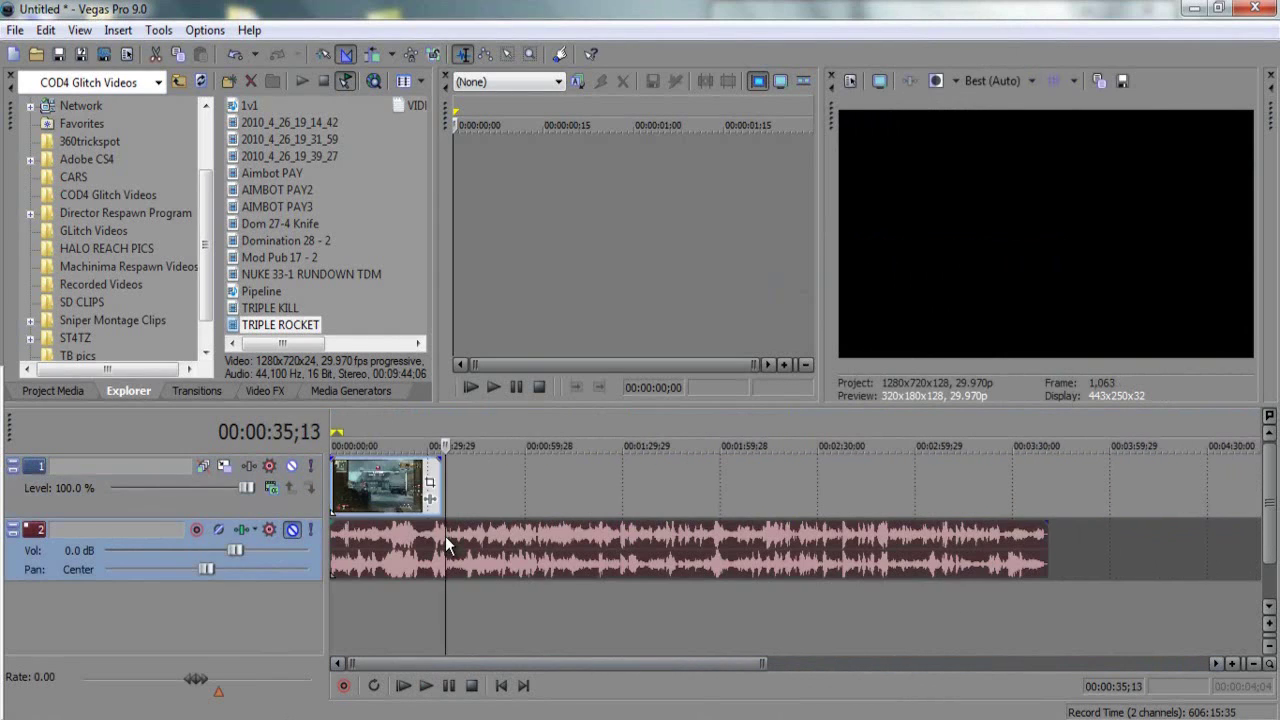
left_click(444, 539)
left_click(443, 539)
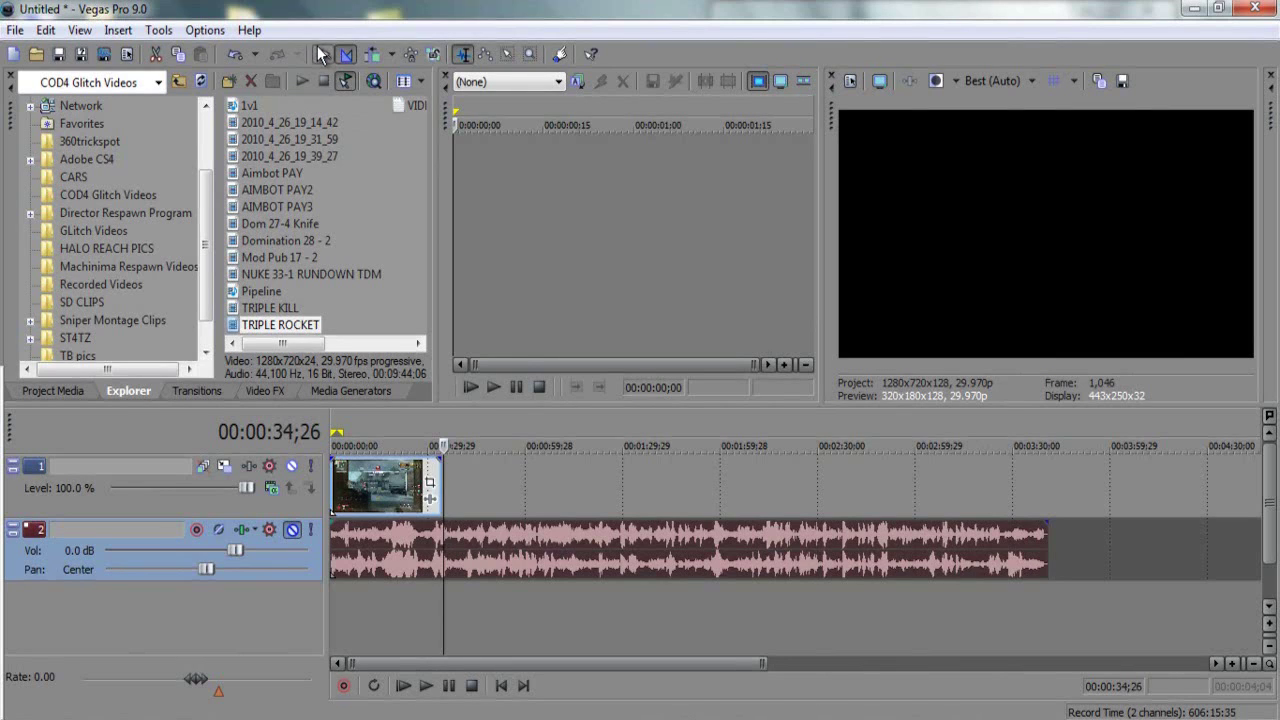
left_click(437, 544)
left_click(440, 543)
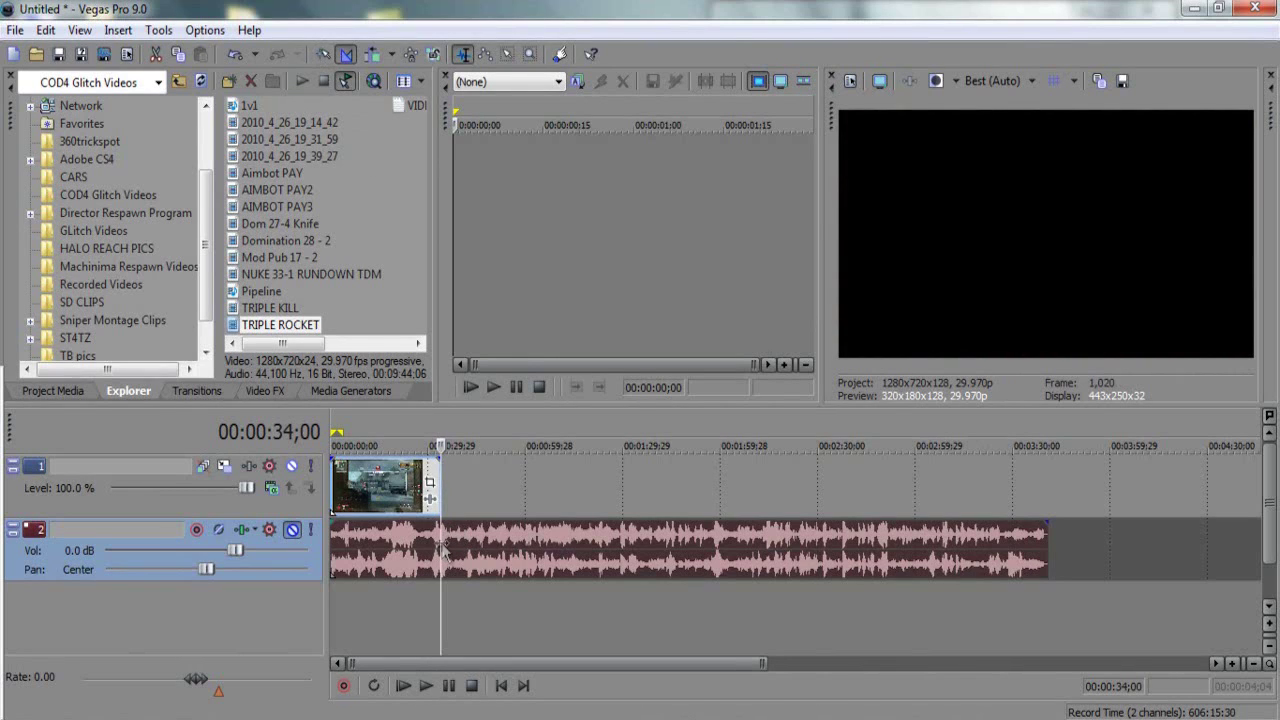
key("s")
right_click(501, 537)
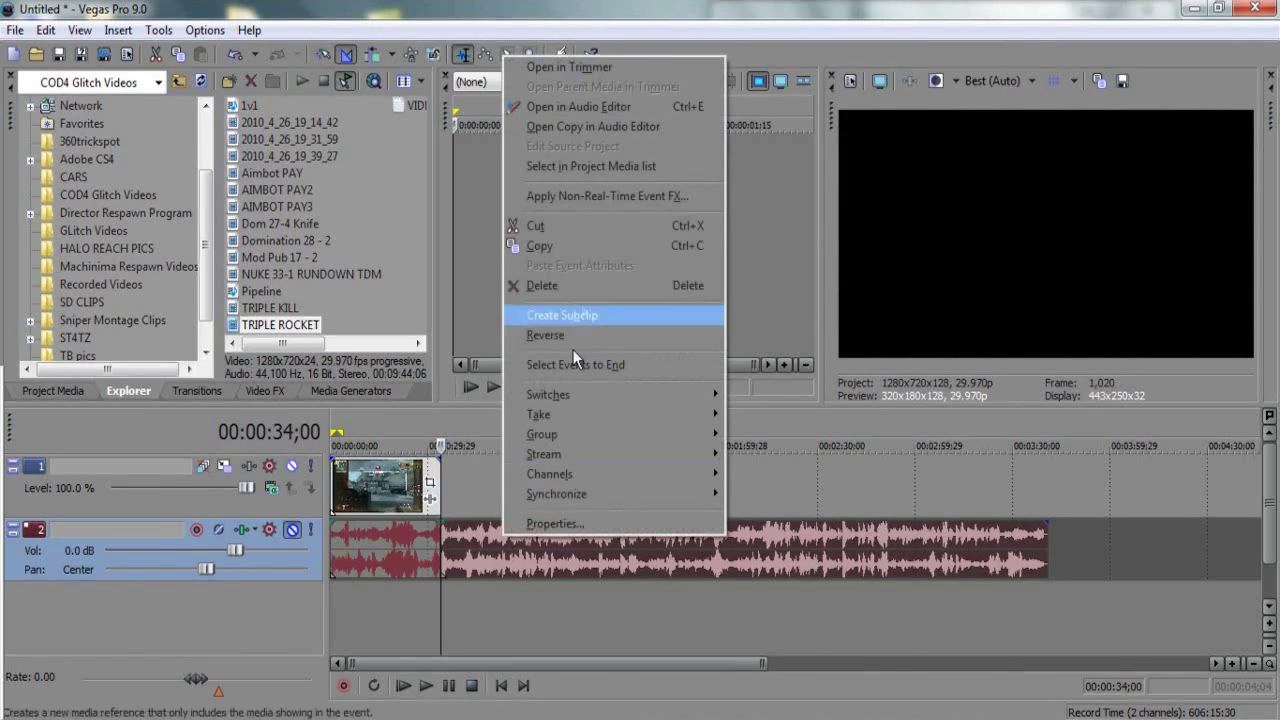
left_click(581, 287)
Play back the trimmed 34-second clip to check it.
left_click(347, 631)
left_click(403, 686)
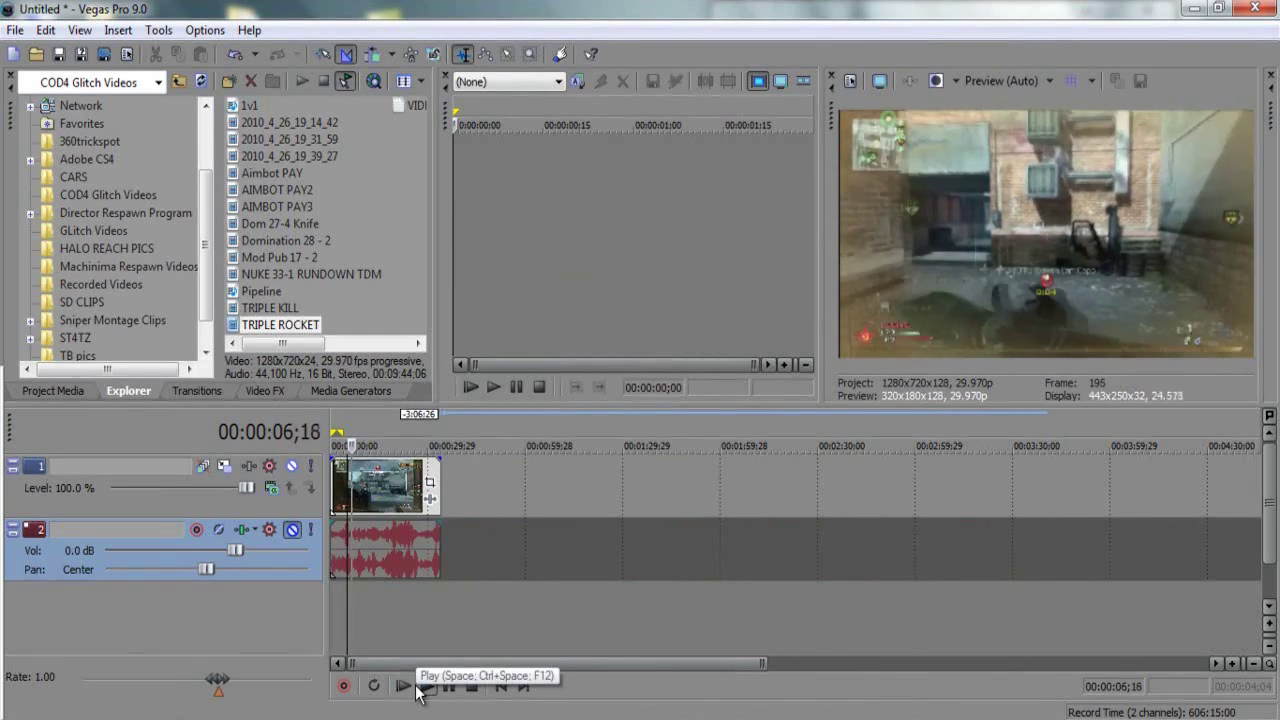
left_click(471, 686)
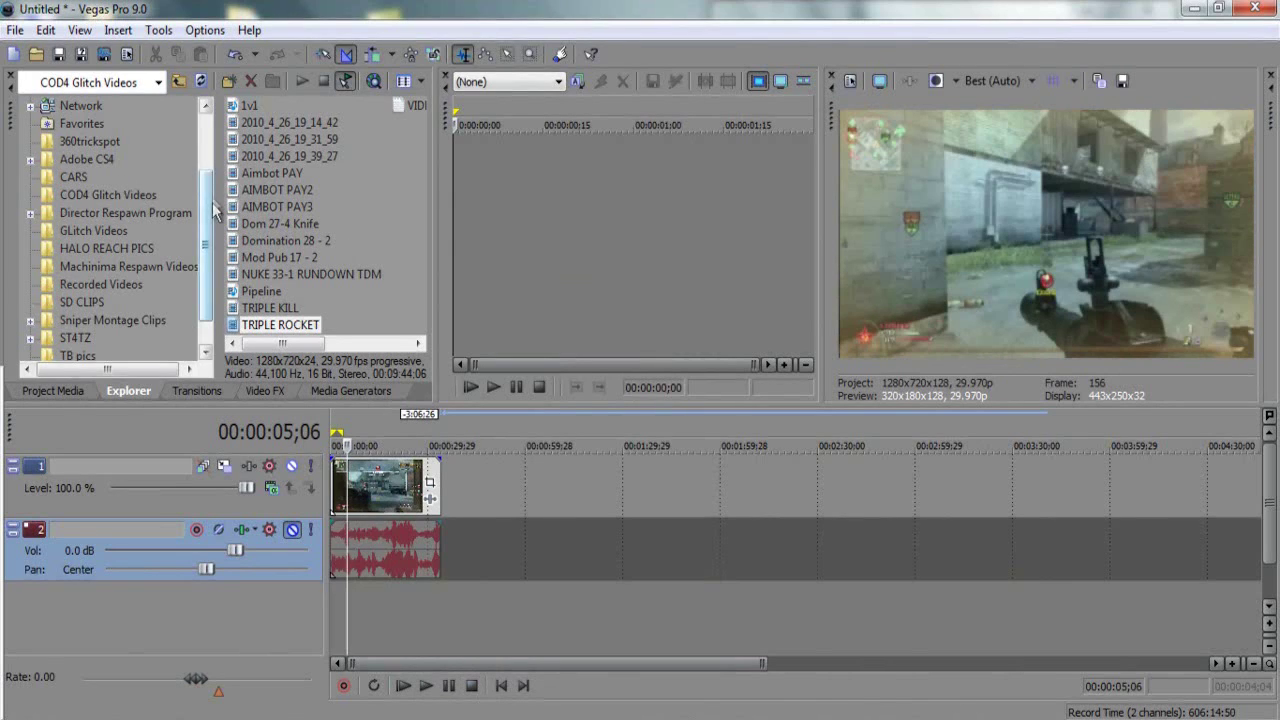
scroll(210, 230, "down", 1)
scroll(208, 238, "up", 1)
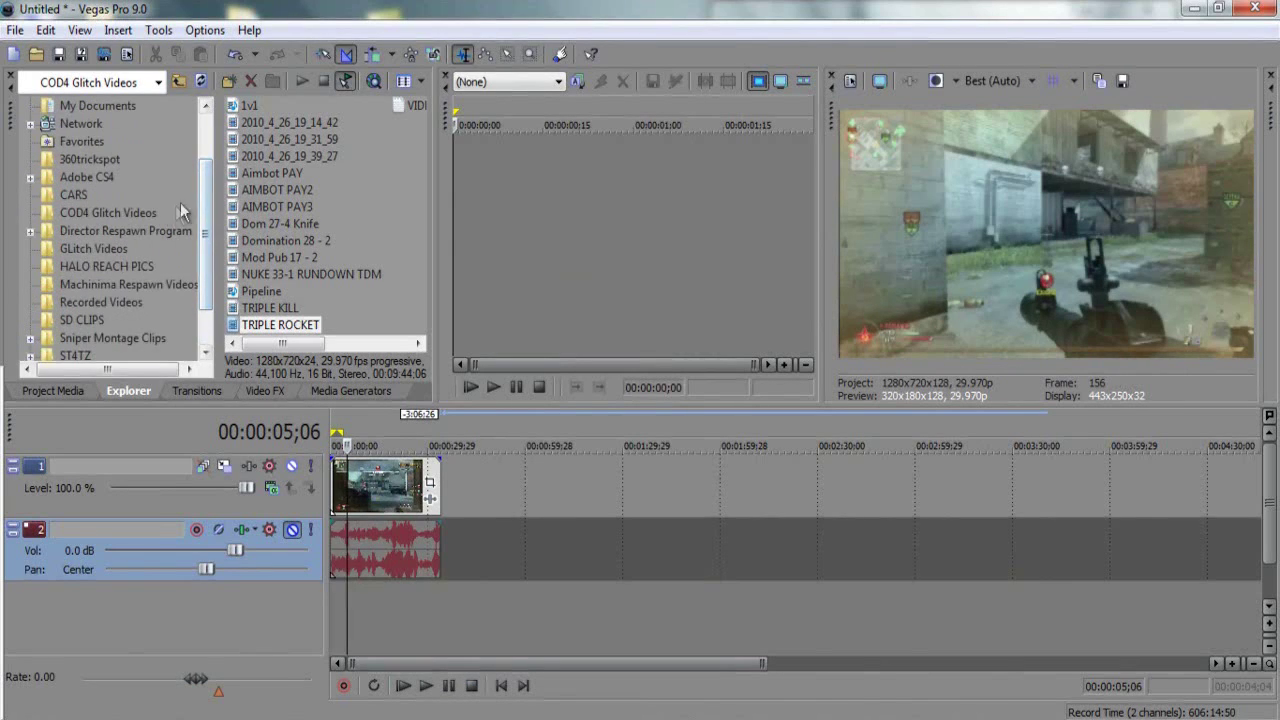
scroll(206, 161, "up", 1)
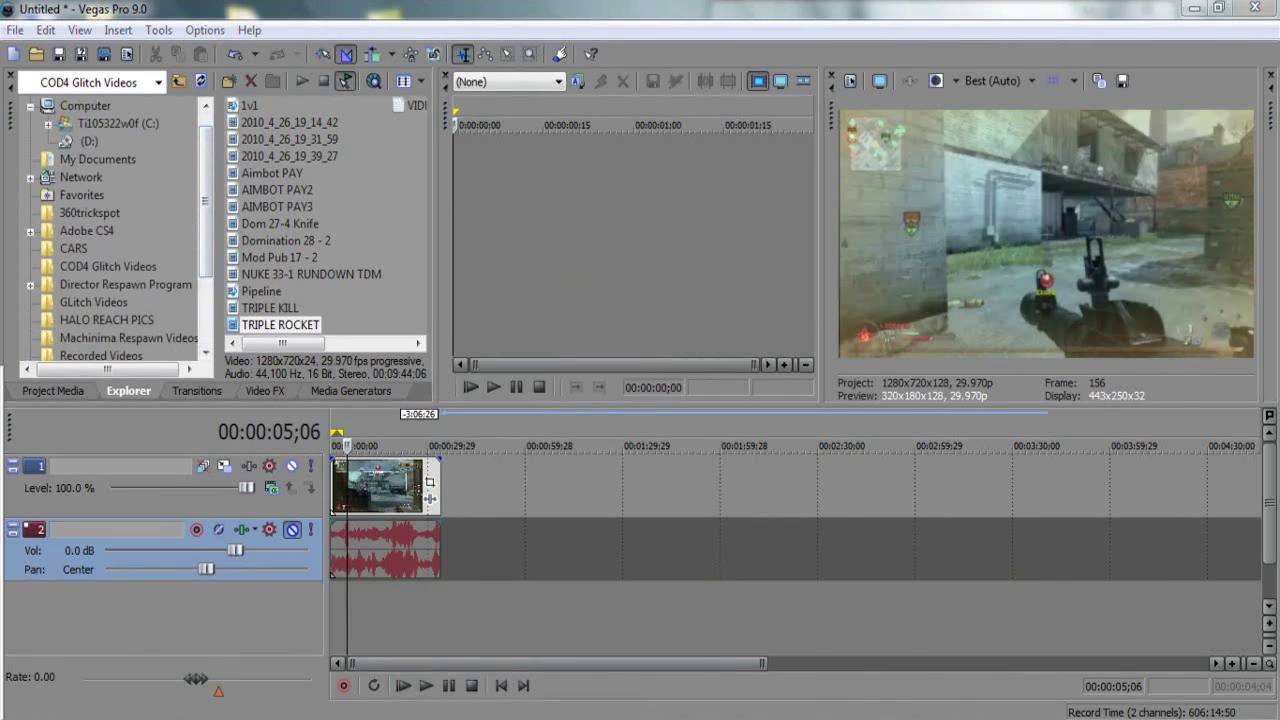
Add MachinimaSound.com_-_Dustsucker from Downloads to the timeline as a new audio track.
key("alt+Tab")
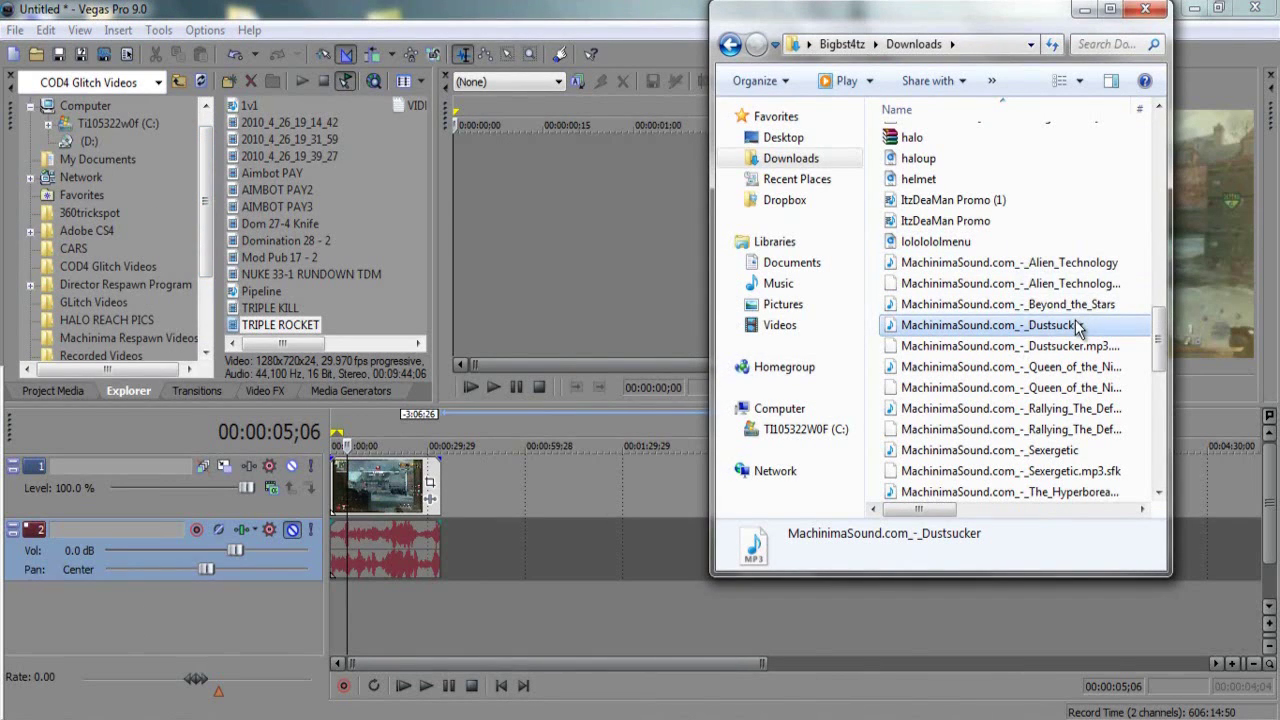
left_click_drag(1078, 325, 380, 615)
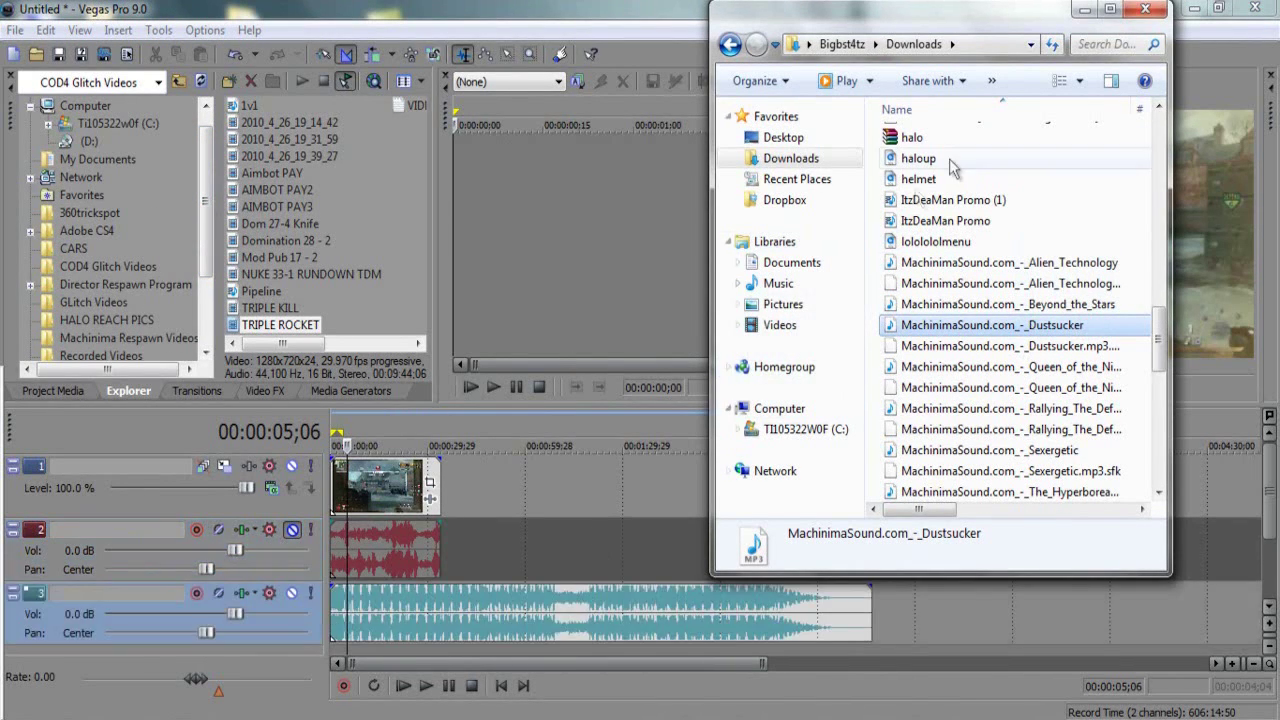
left_click(1087, 12)
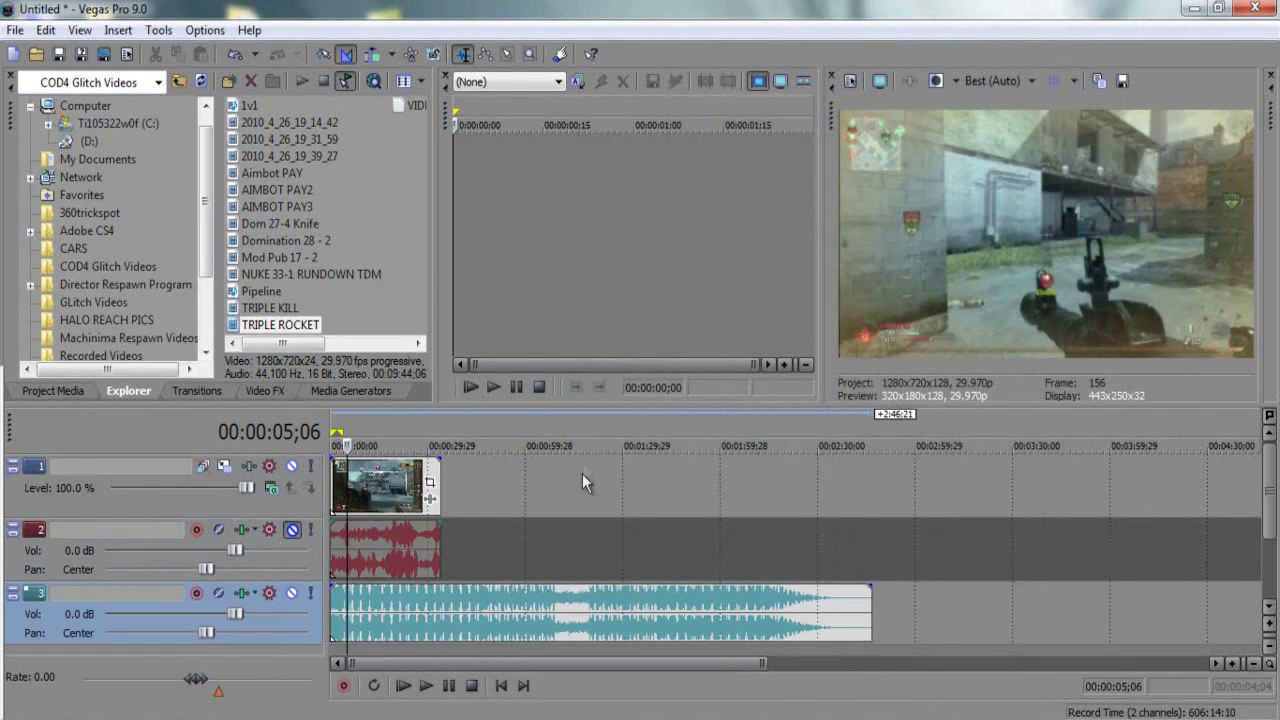
Split the music at about 34 seconds and delete the part past the video's end.
left_click(441, 600)
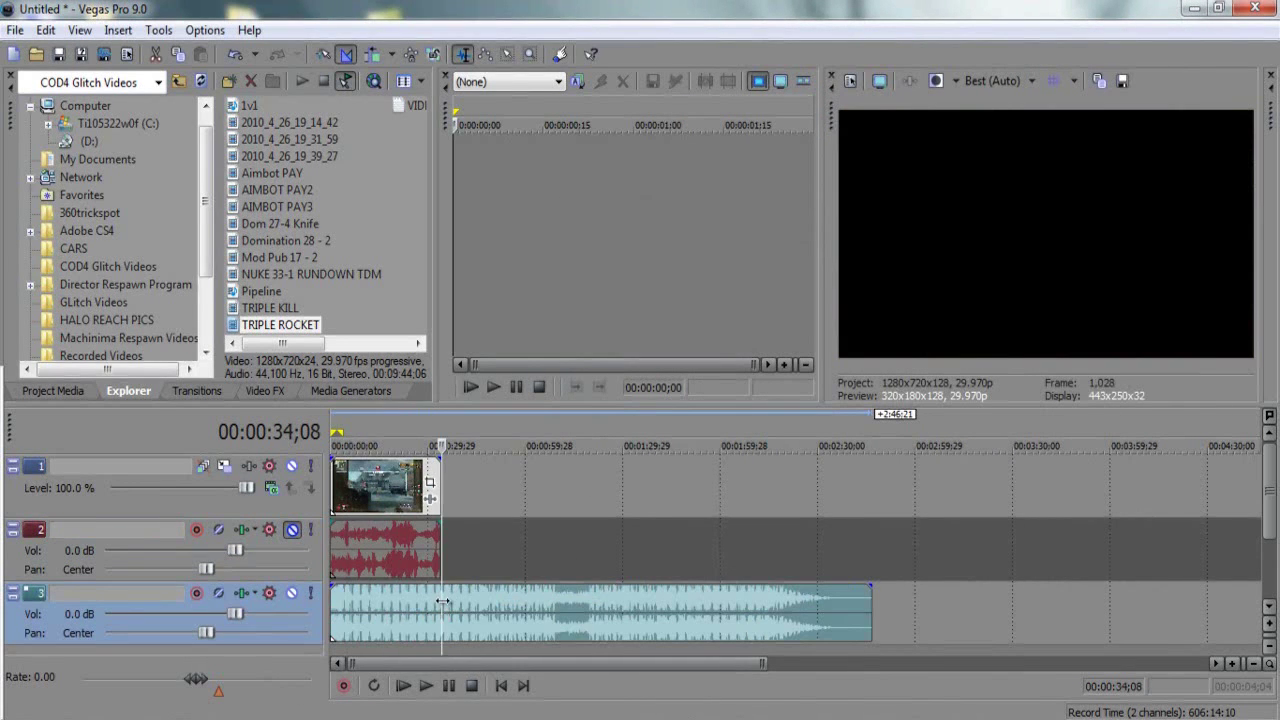
key("s")
right_click(473, 606)
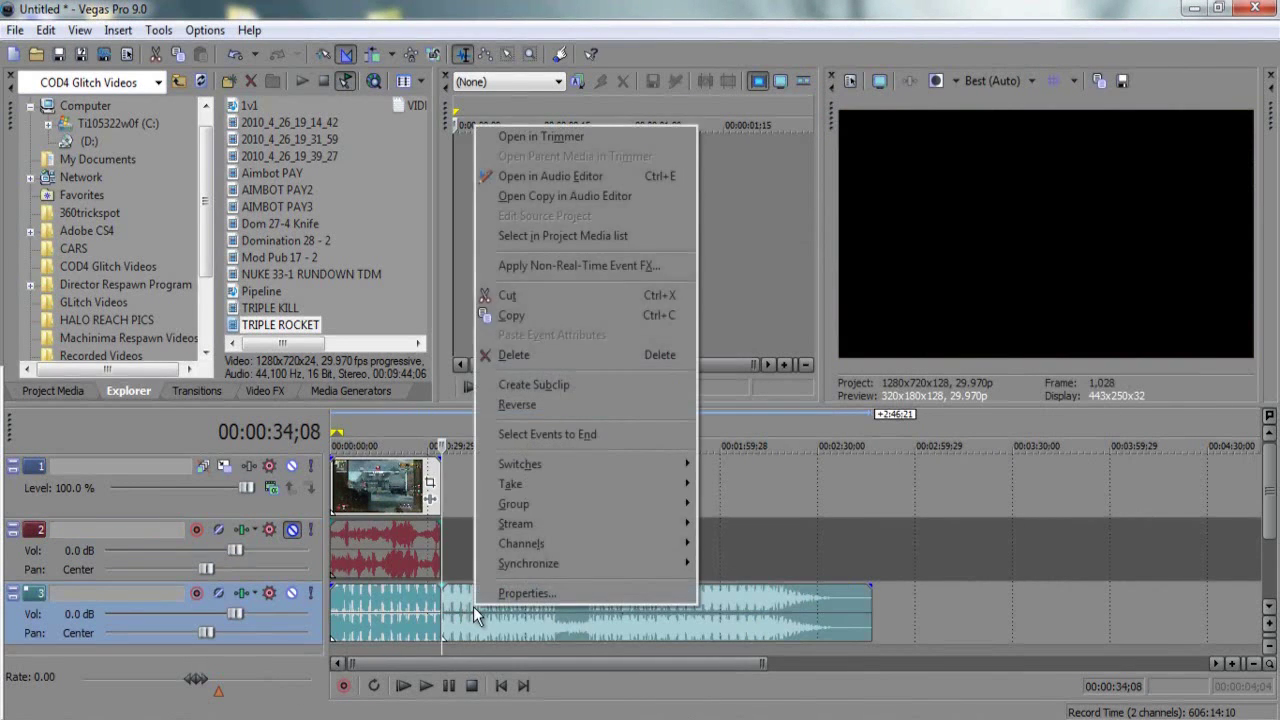
left_click(541, 357)
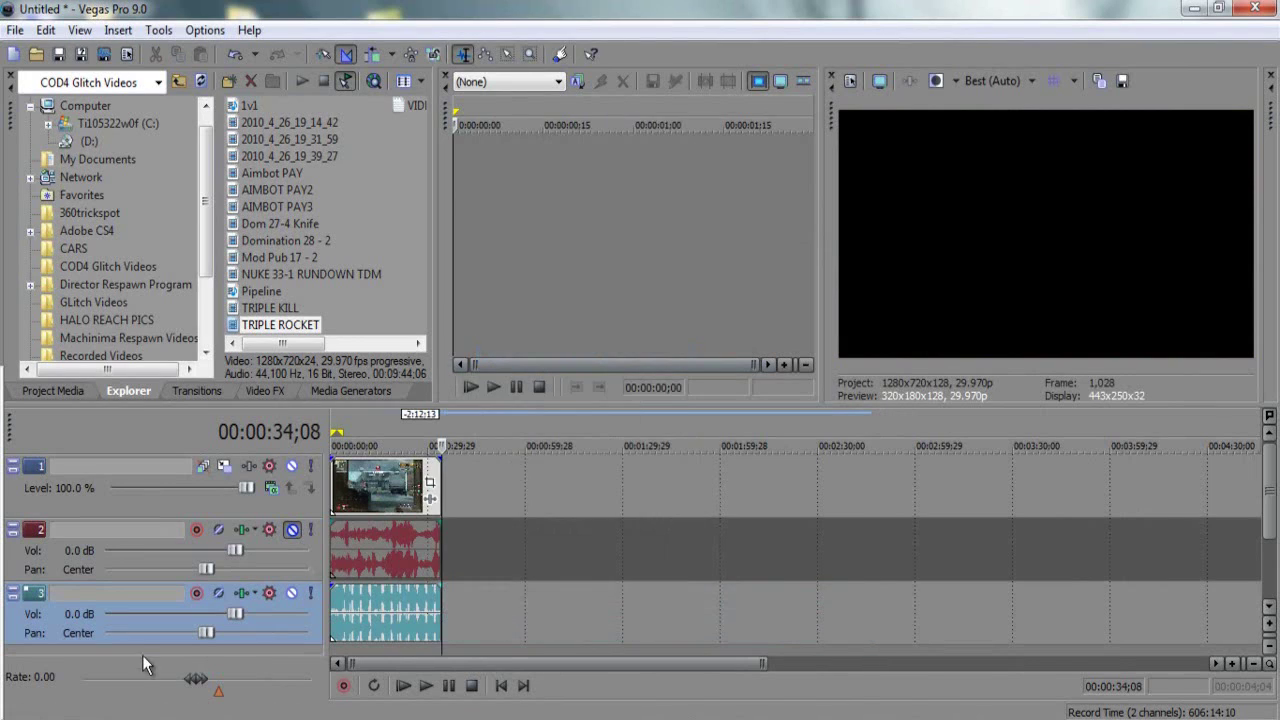
Play the project from the start, then set the edit position to 00:00:06;27 and zoom in.
left_click(404, 693)
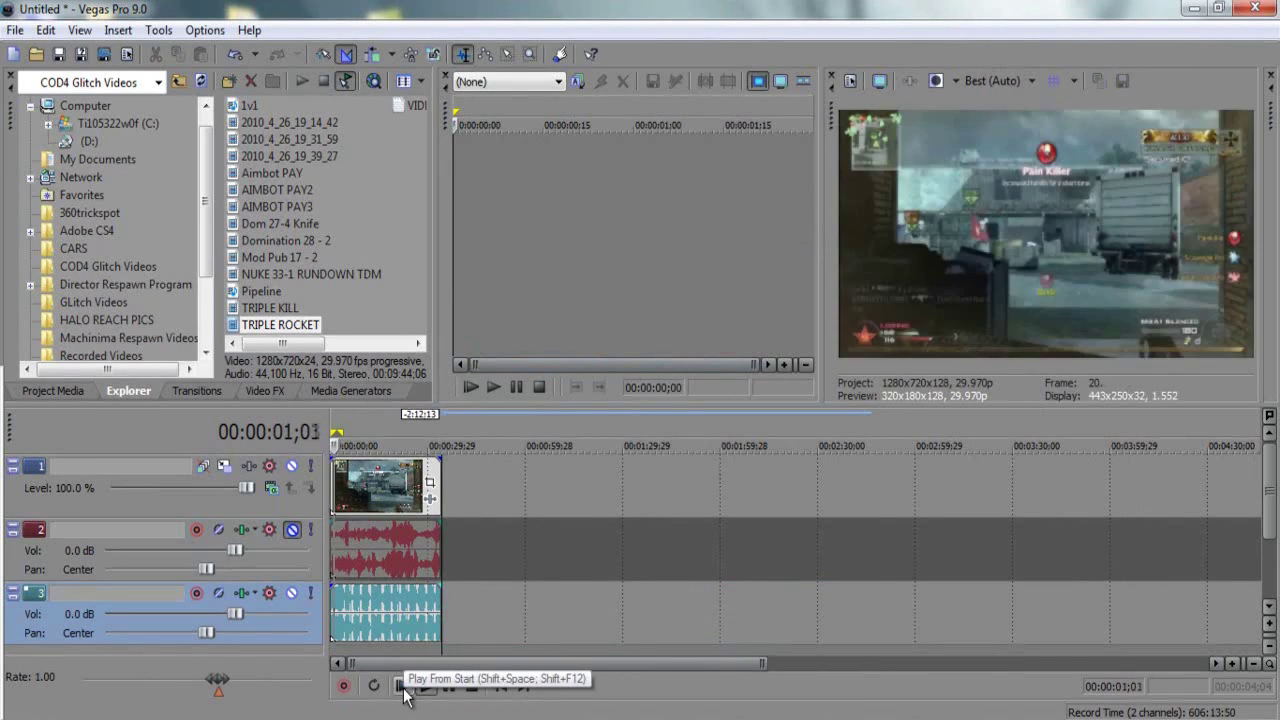
left_click(473, 686)
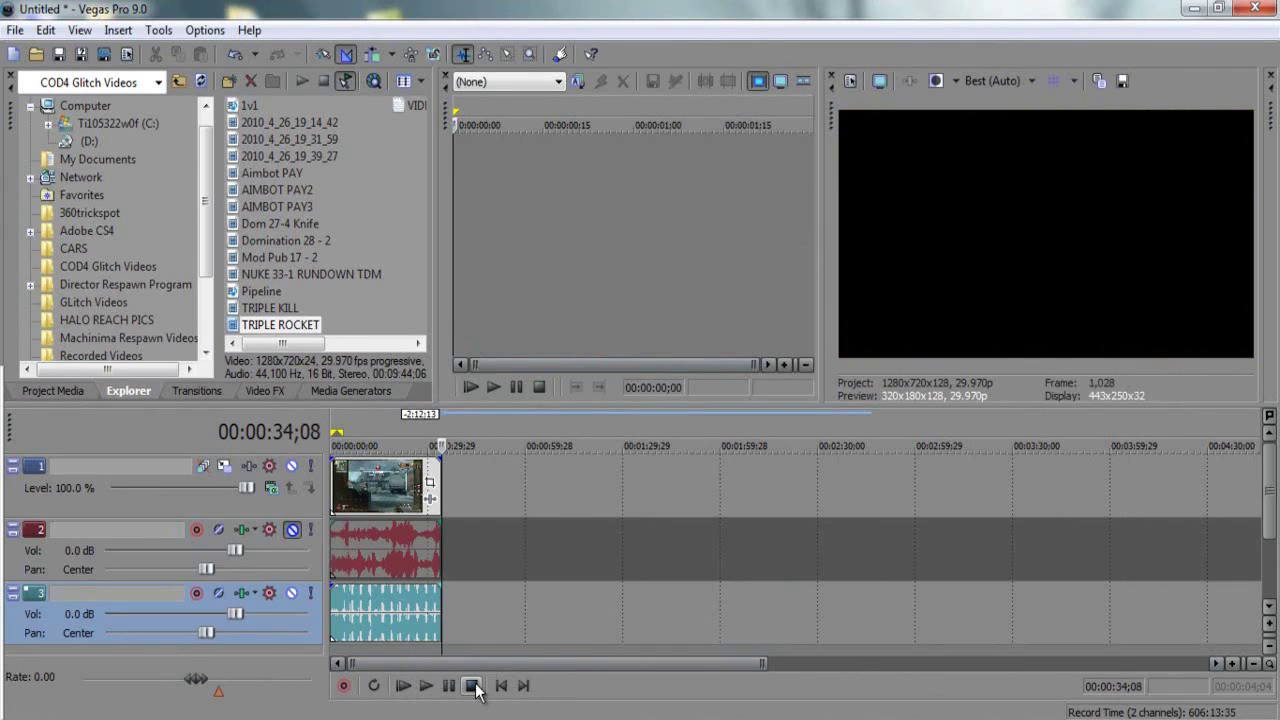
left_click(352, 657)
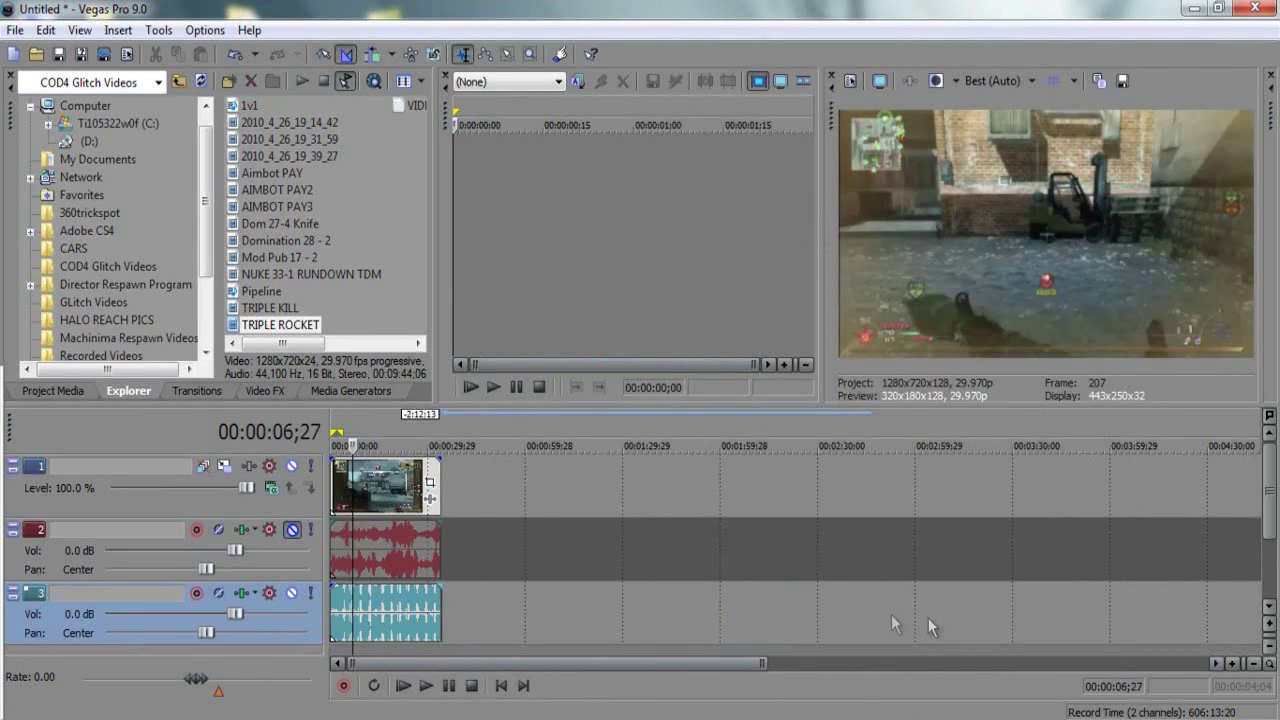
left_click(1232, 664)
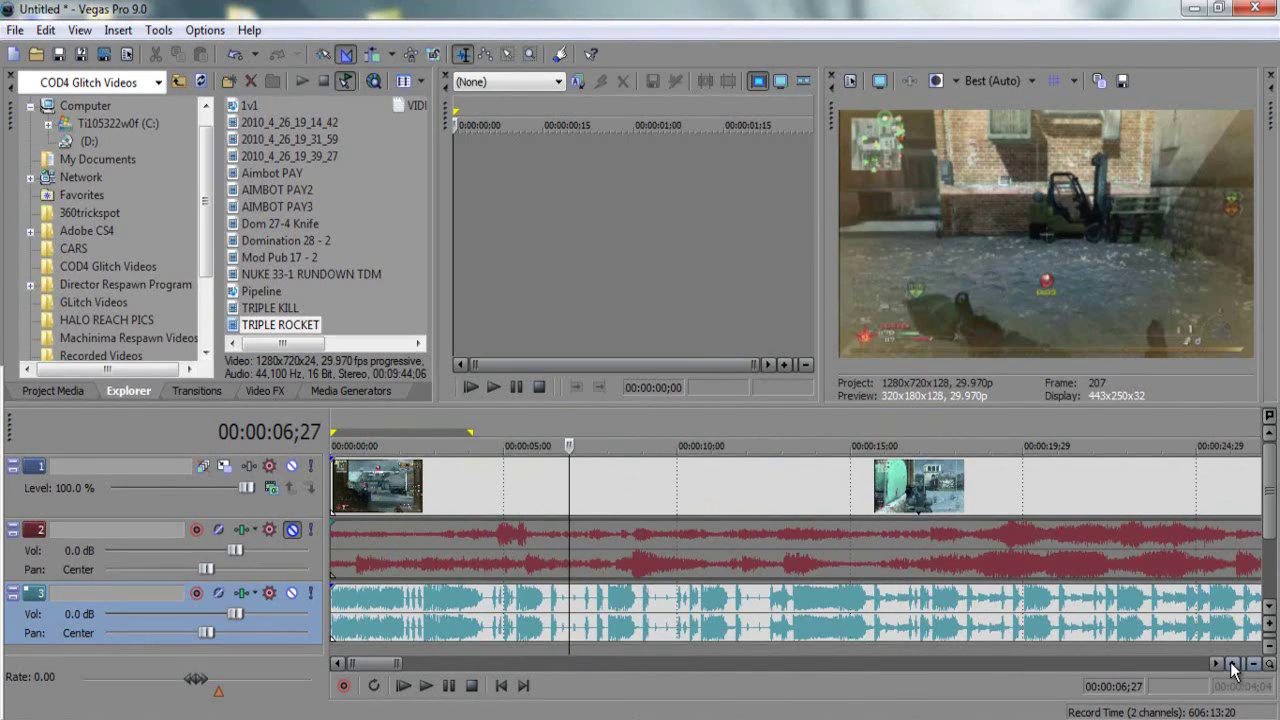
Zoom in and scrub the edit position through the opening seconds to find the cut point.
left_click(1231, 664)
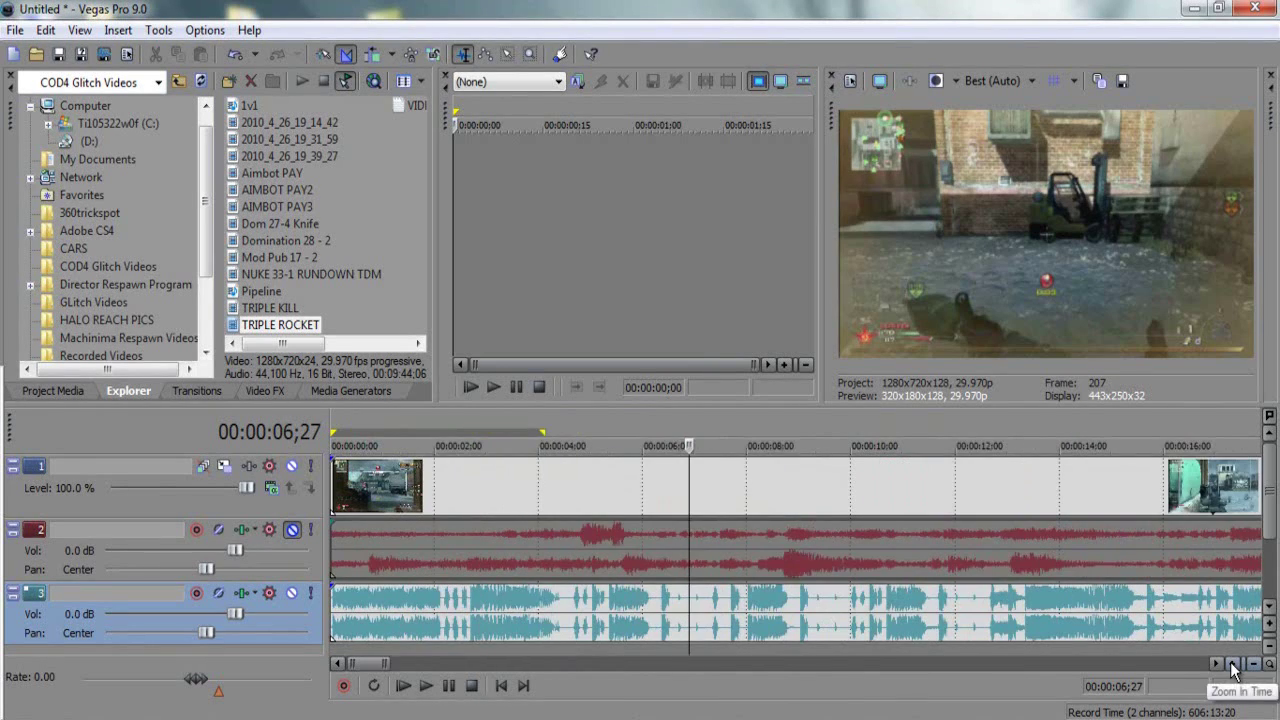
left_click_drag(371, 664, 378, 668)
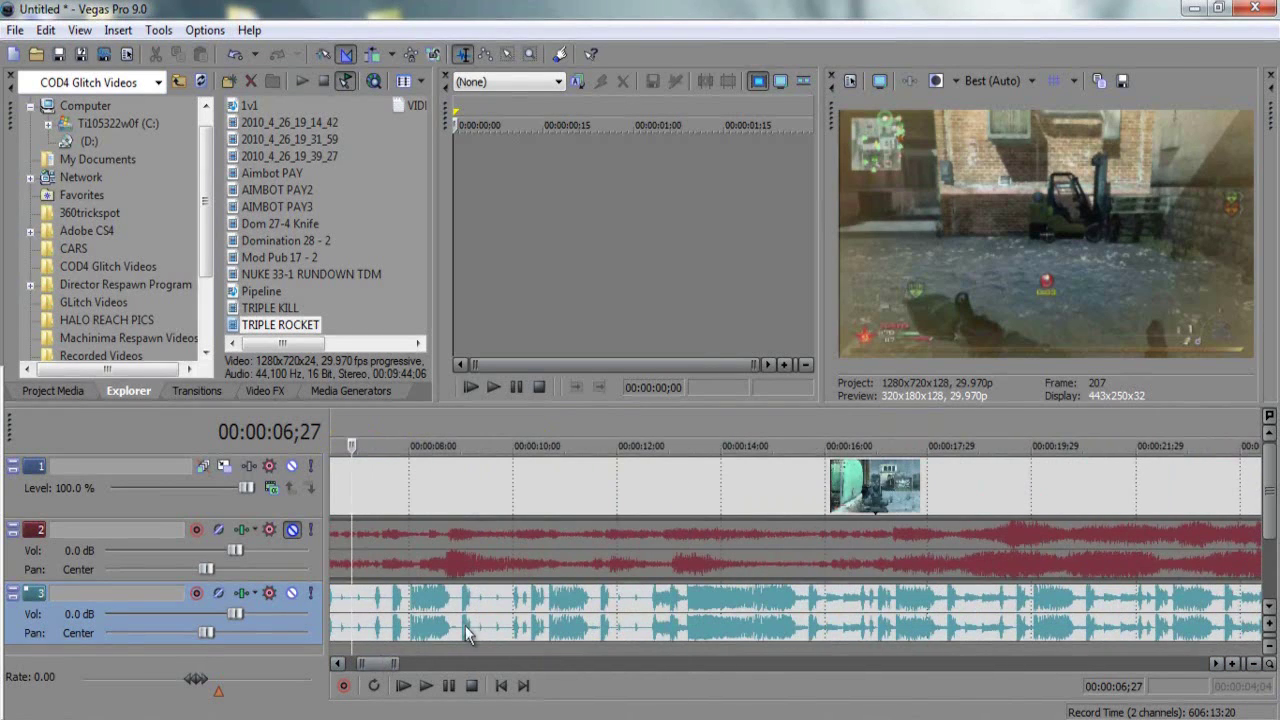
left_click(390, 650)
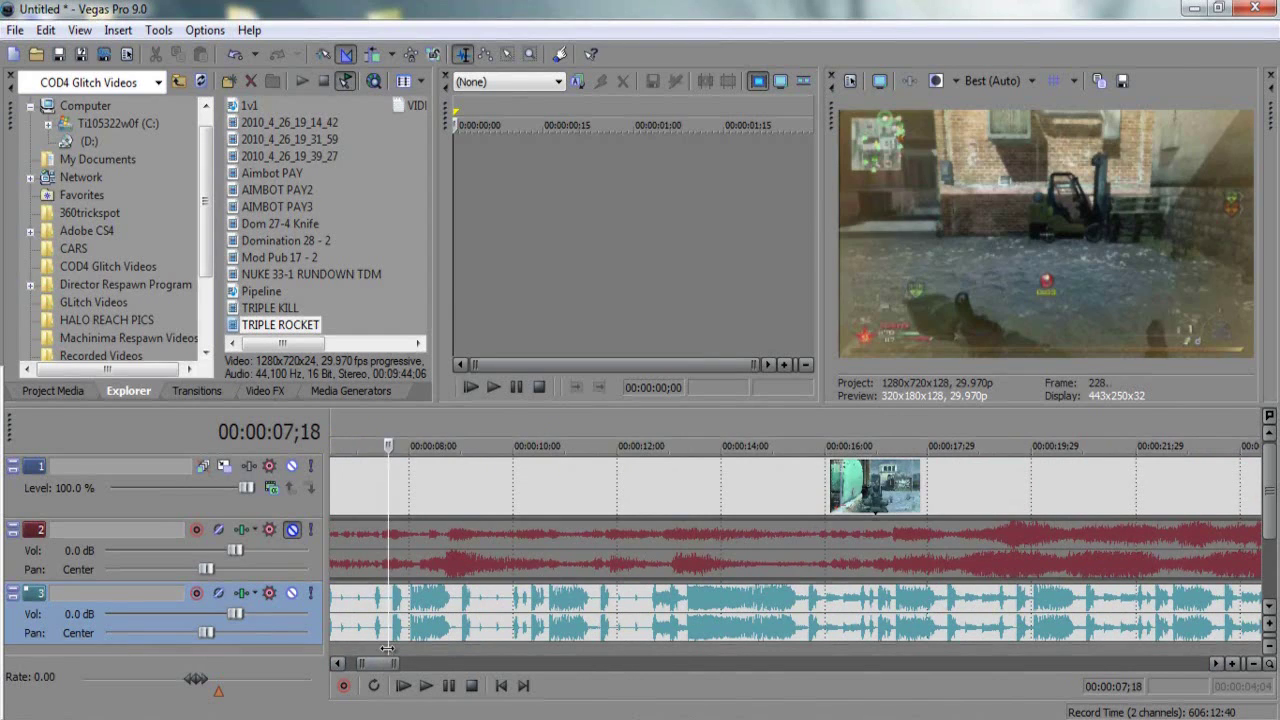
left_click(394, 651)
left_click(402, 653)
left_click_drag(381, 665, 370, 668)
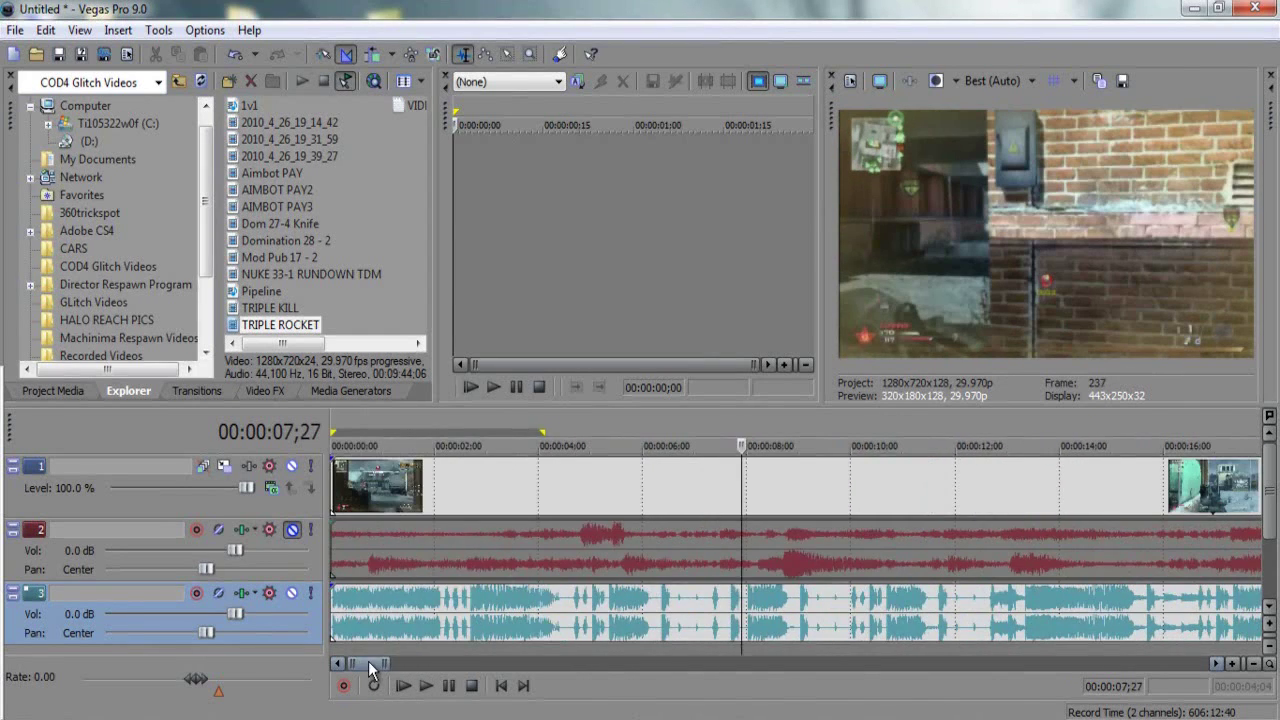
left_click(562, 653)
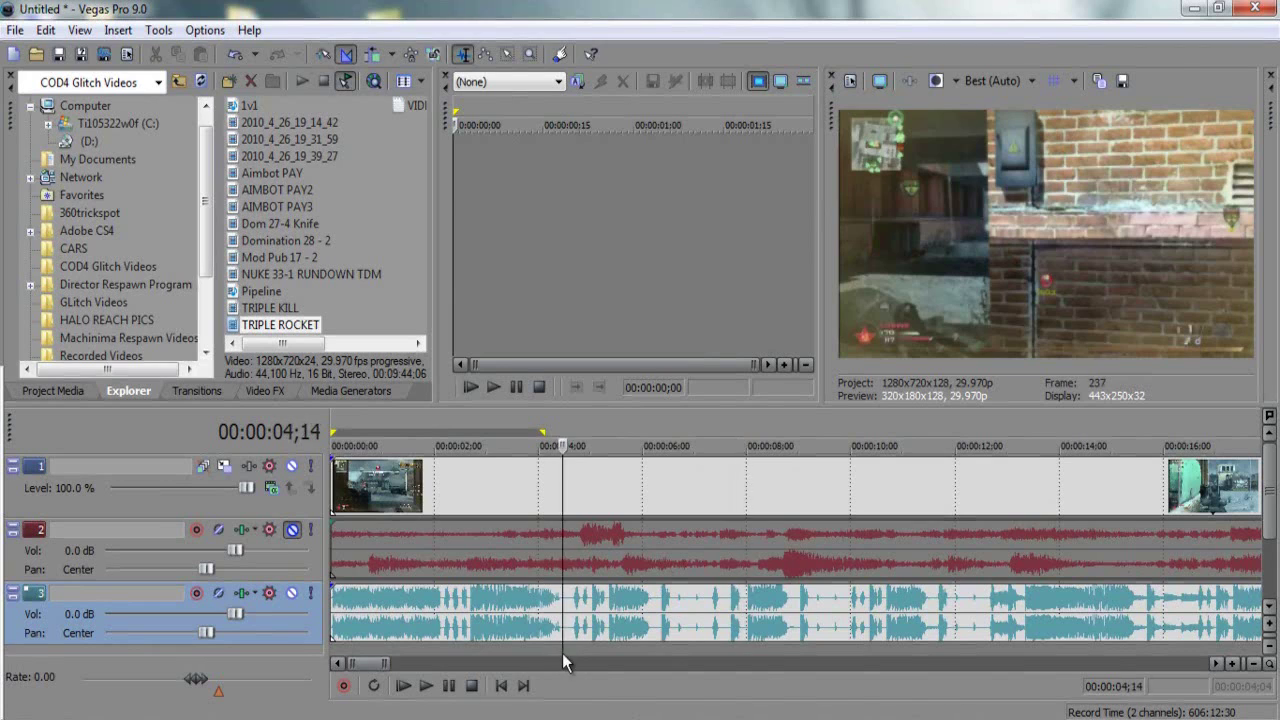
left_click(430, 653)
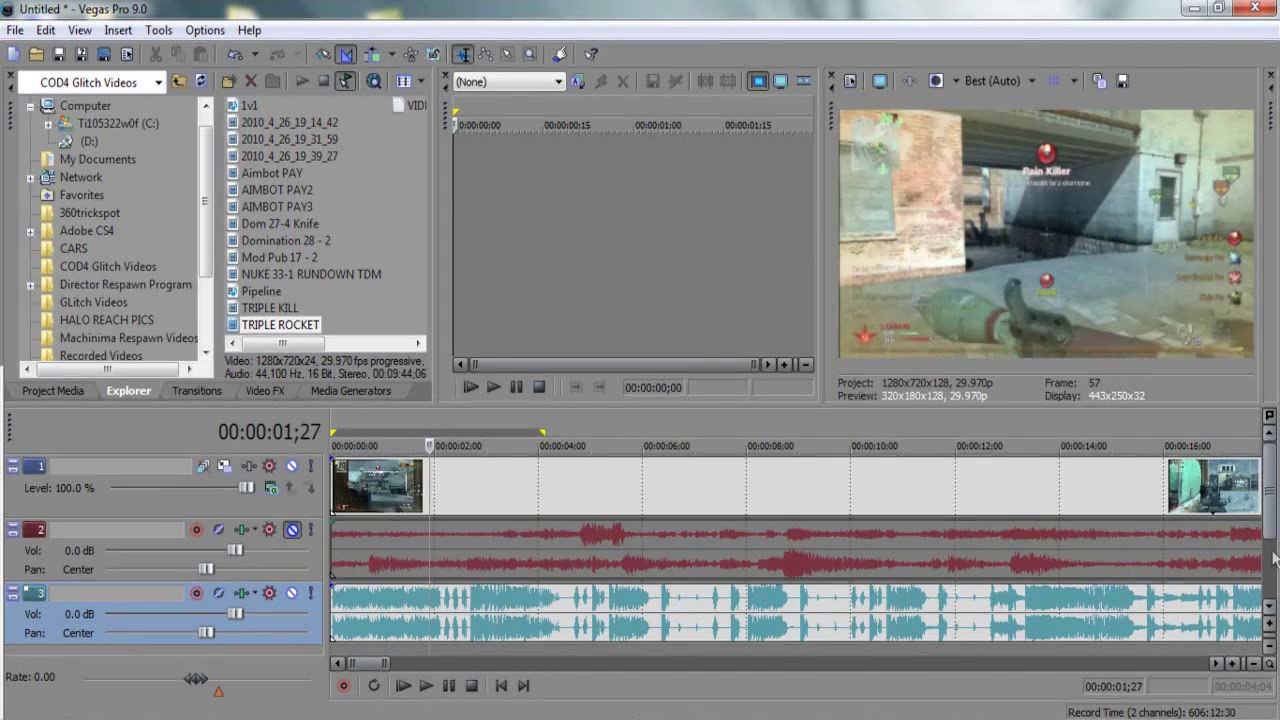
Zoom in closely and set the edit position at 00:00:02;04 on the video track.
left_click(1231, 663)
left_click(1231, 663)
left_click(1231, 663)
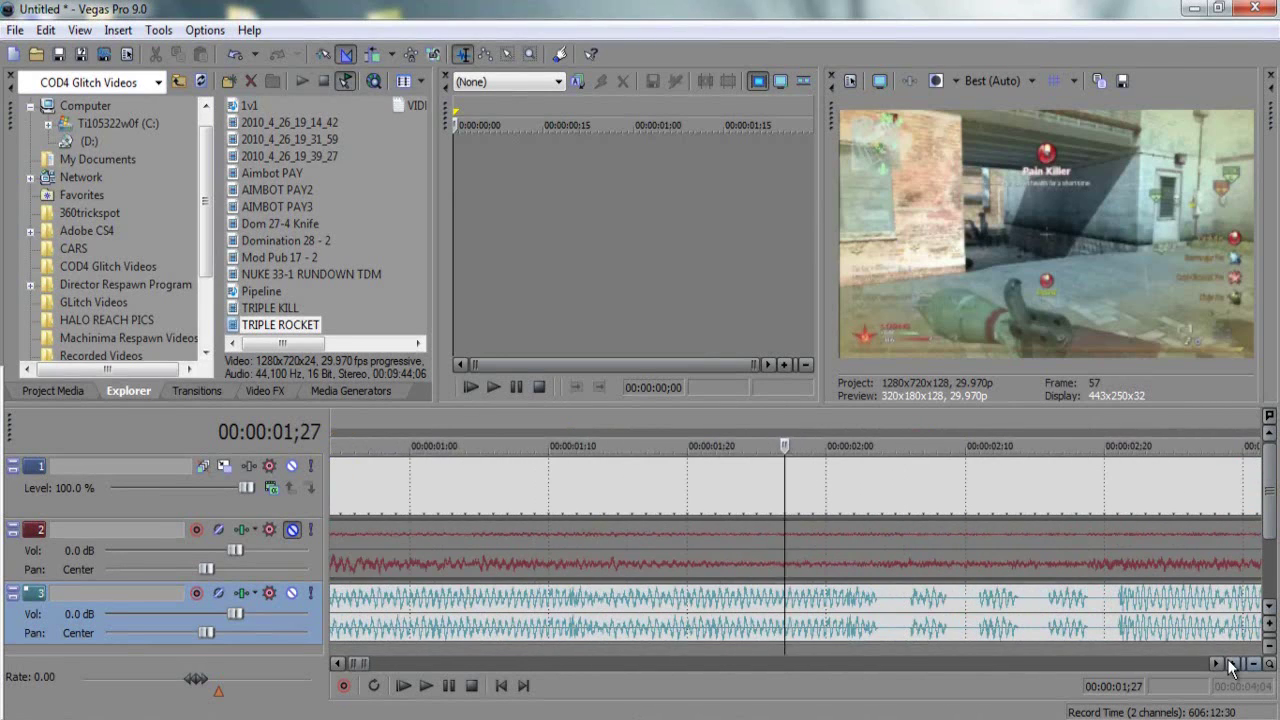
left_click(900, 492)
left_click(882, 487)
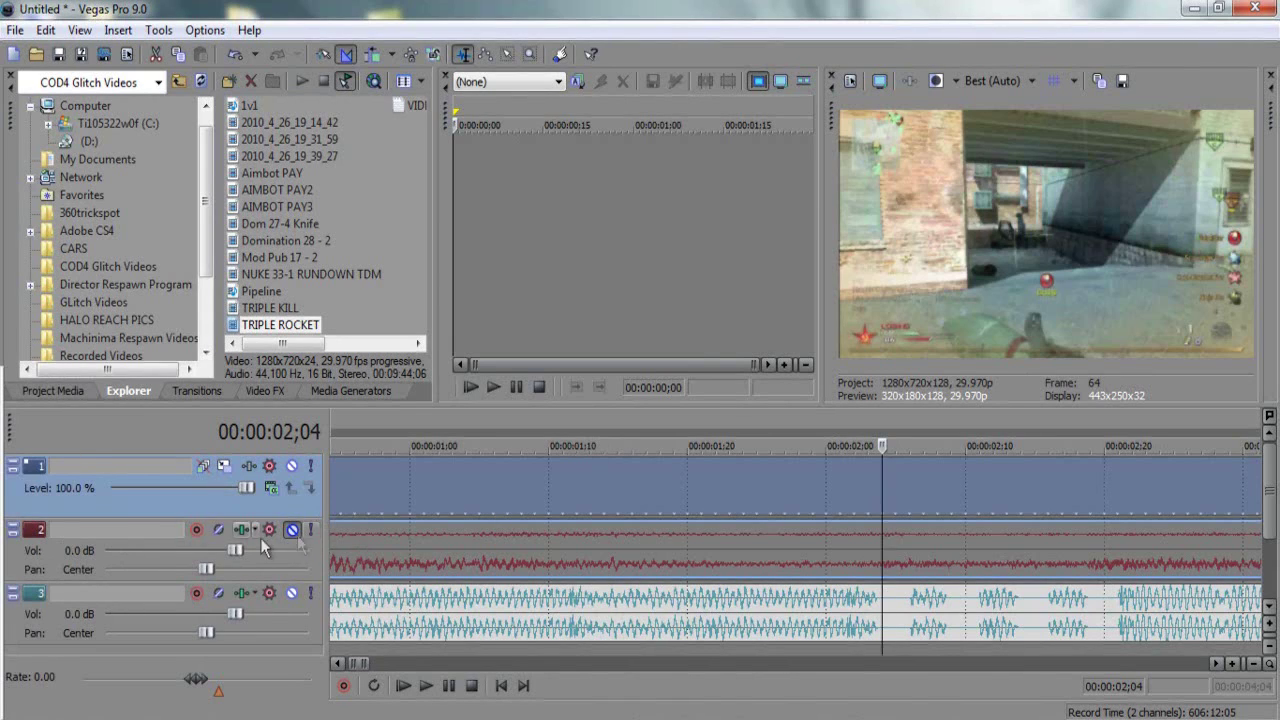
Delete the game-audio track and split the video at 00:00:02;04.
right_click(79, 551)
left_click(207, 366)
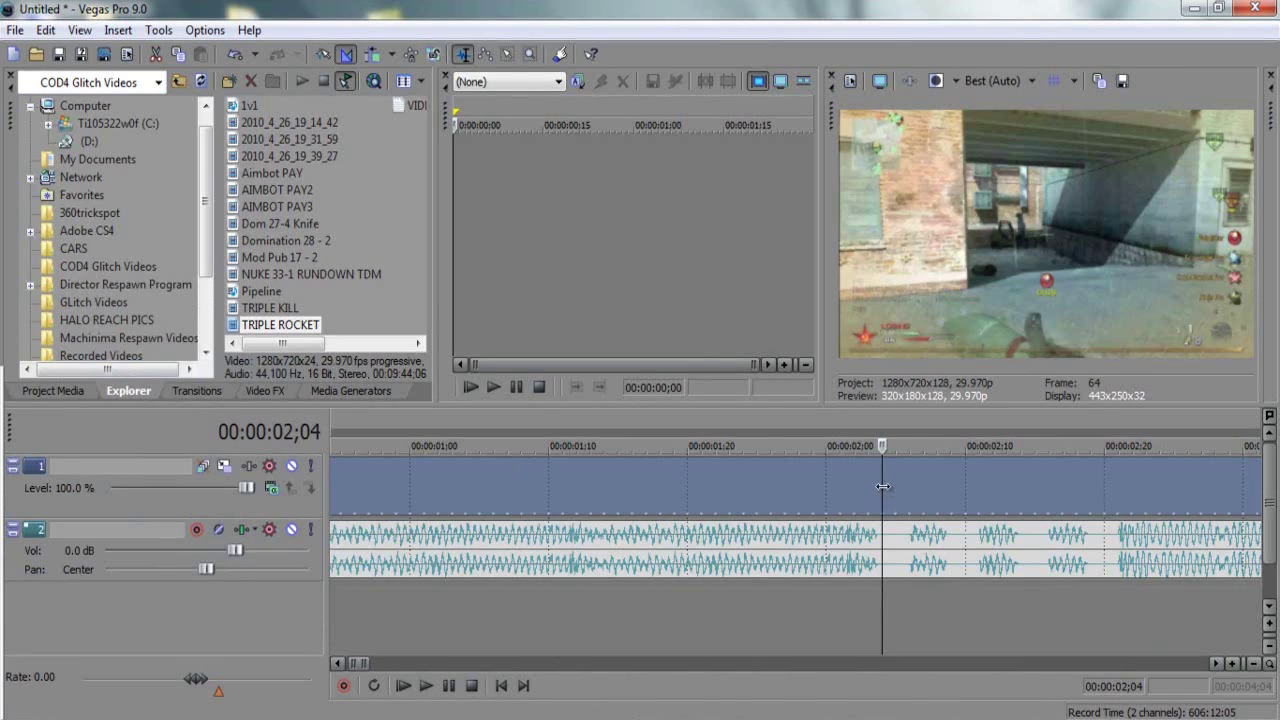
key("s")
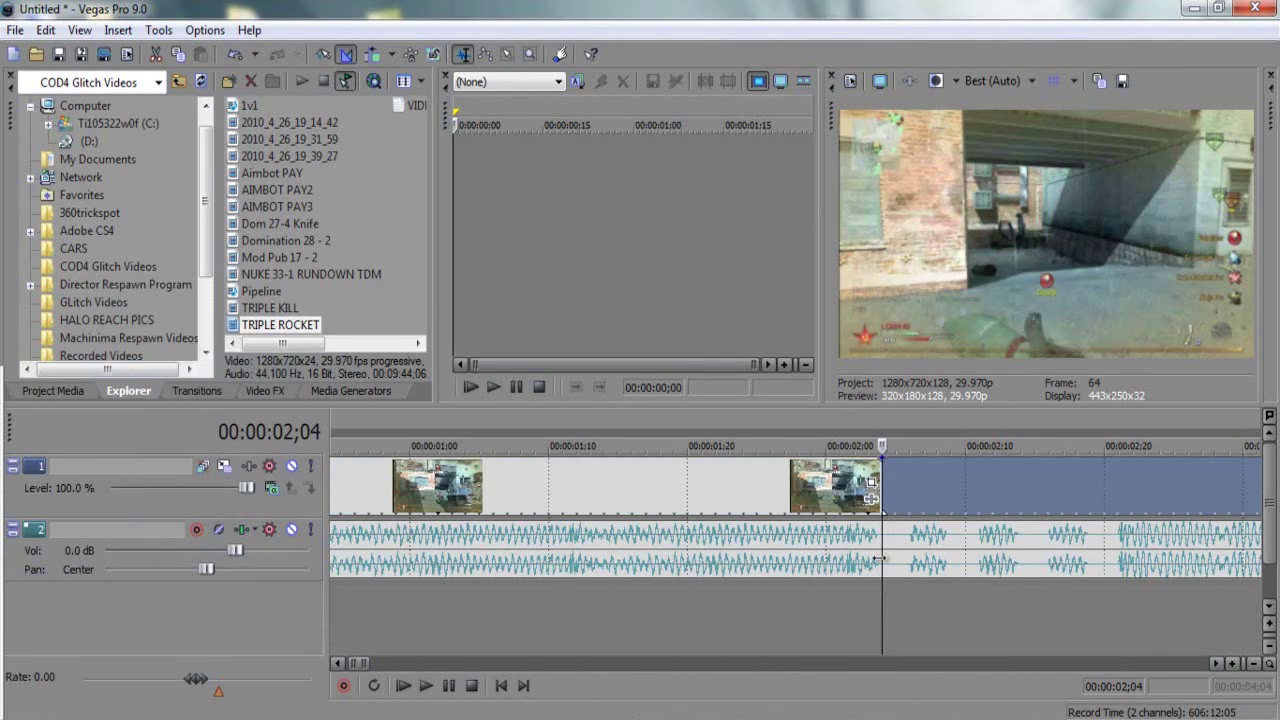
Test the music at -31.4 dB, then raise its volume to -5.7 dB and replay from 00:00:03;02.
left_click_drag(234, 552, 141, 554)
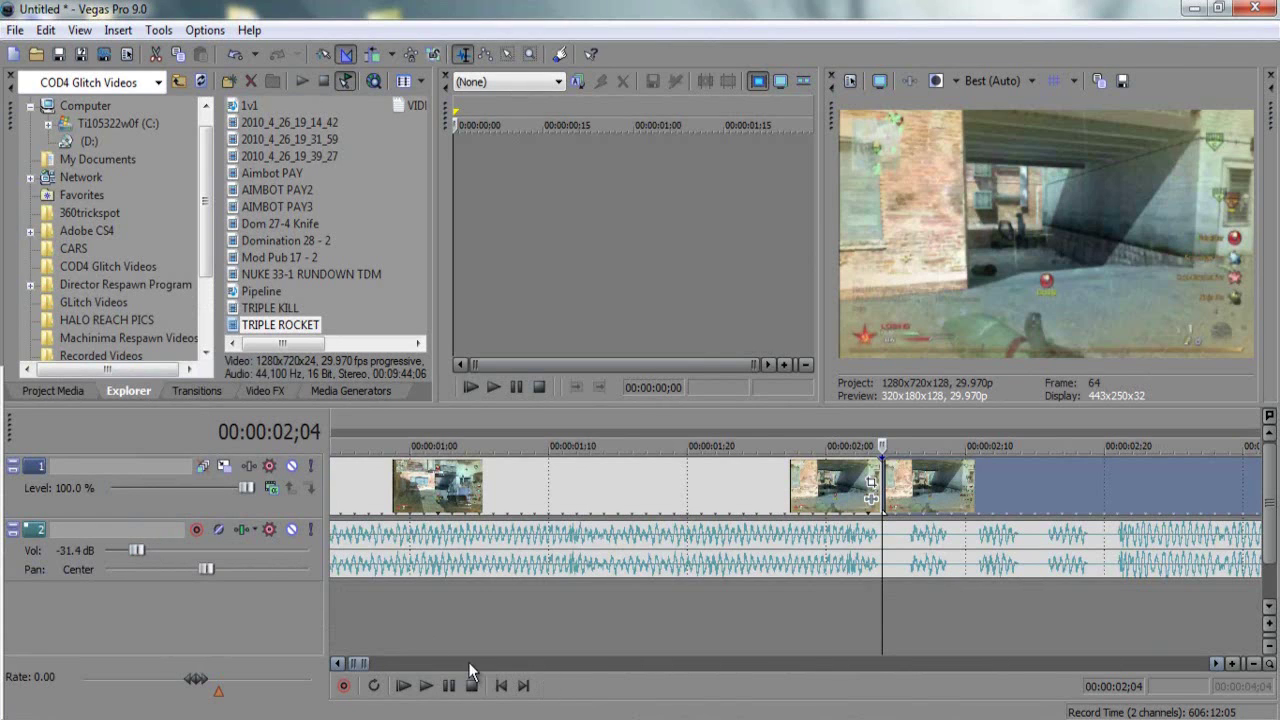
left_click(425, 686)
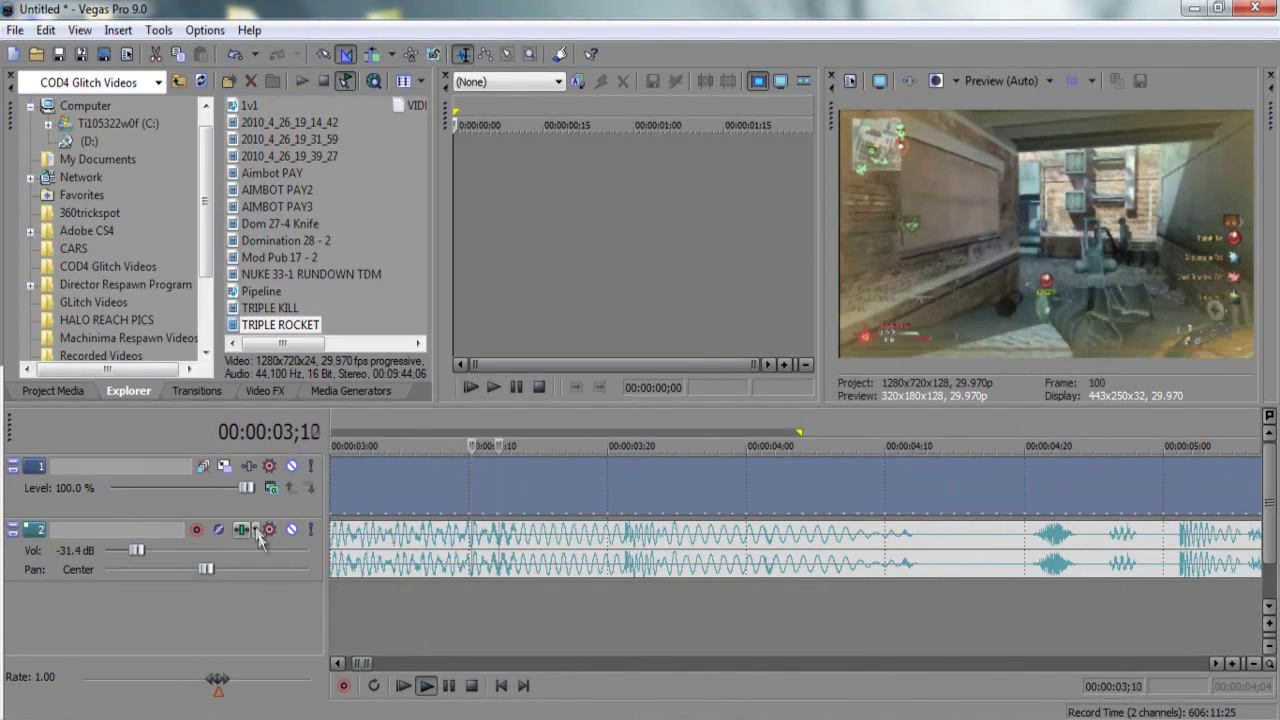
left_click(470, 686)
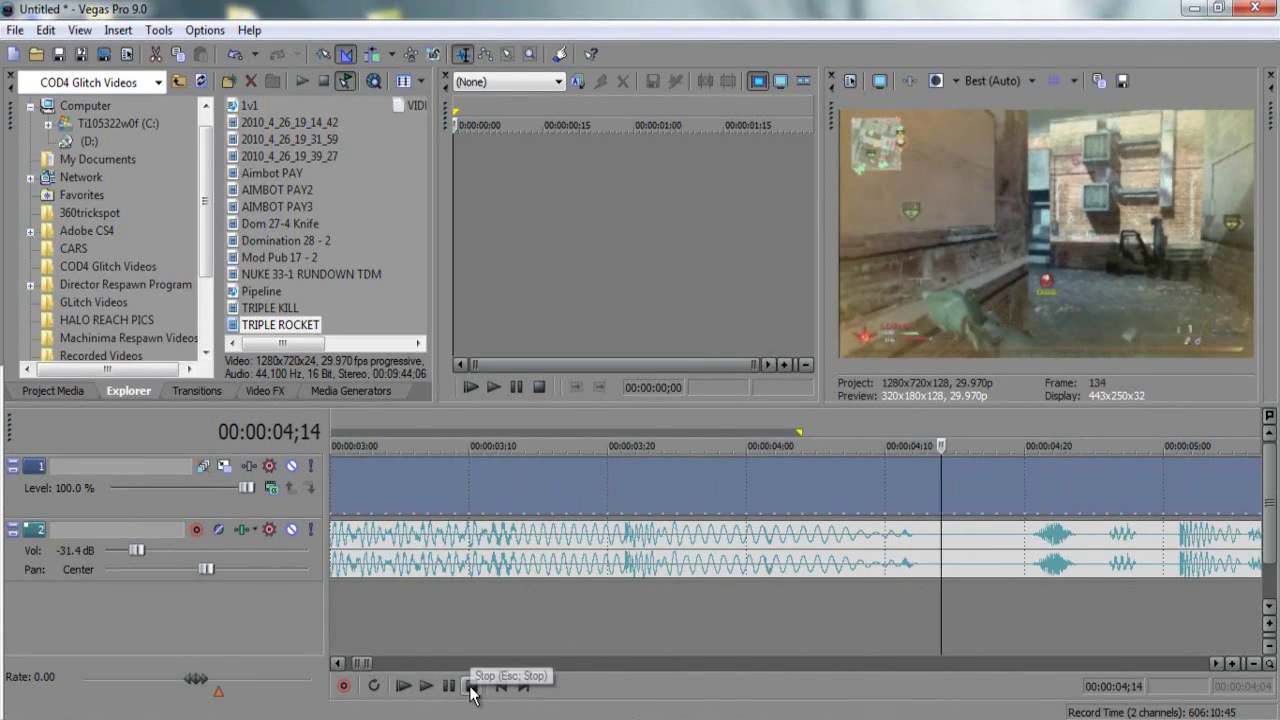
left_click(360, 609)
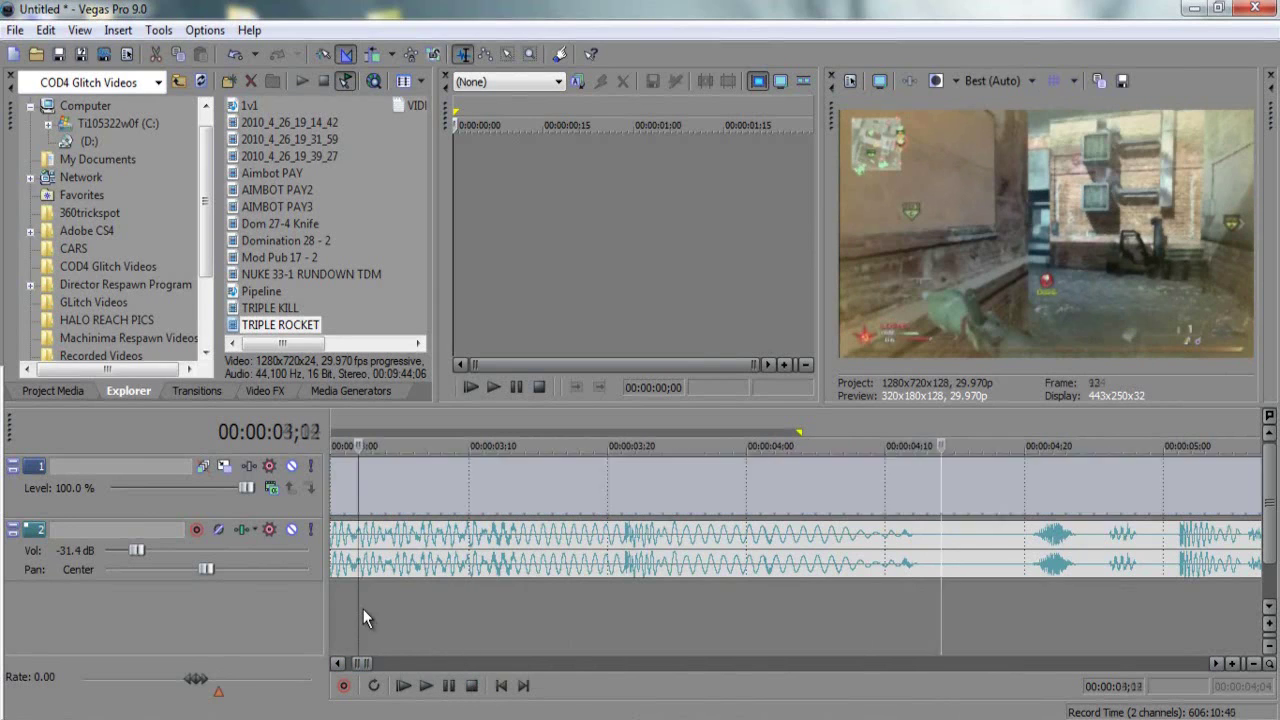
left_click_drag(146, 549, 176, 556)
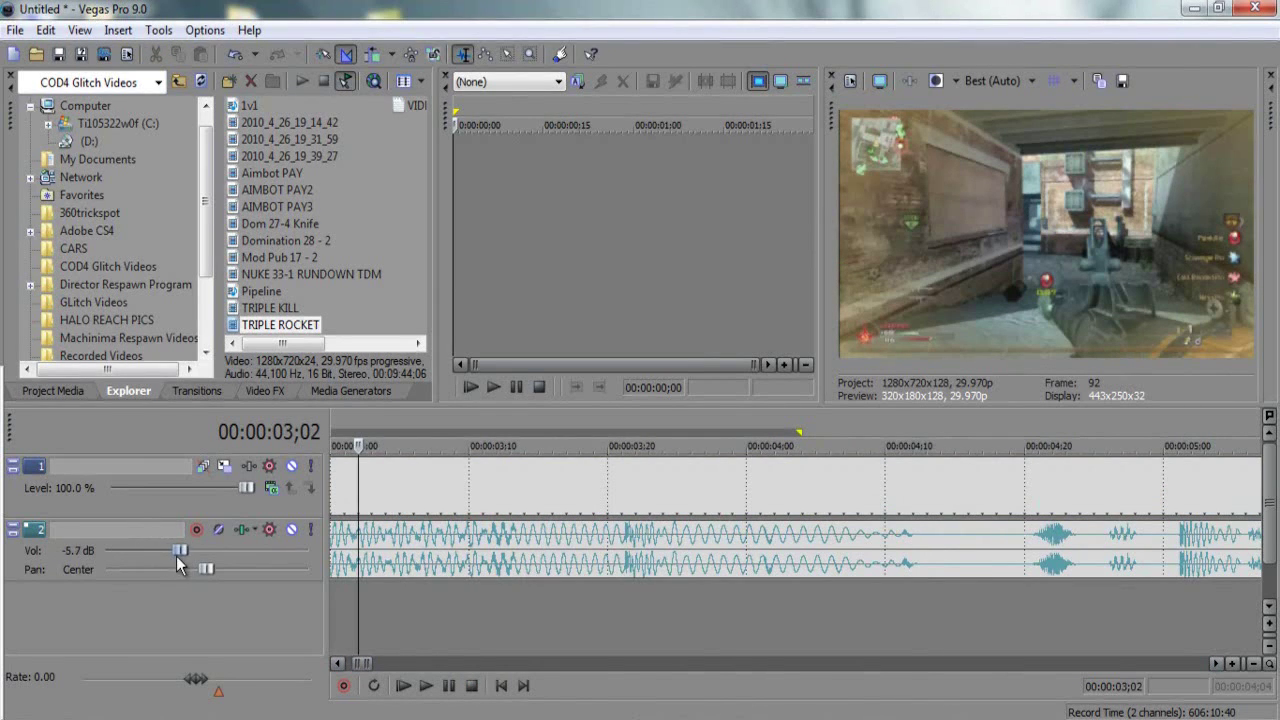
left_click(425, 686)
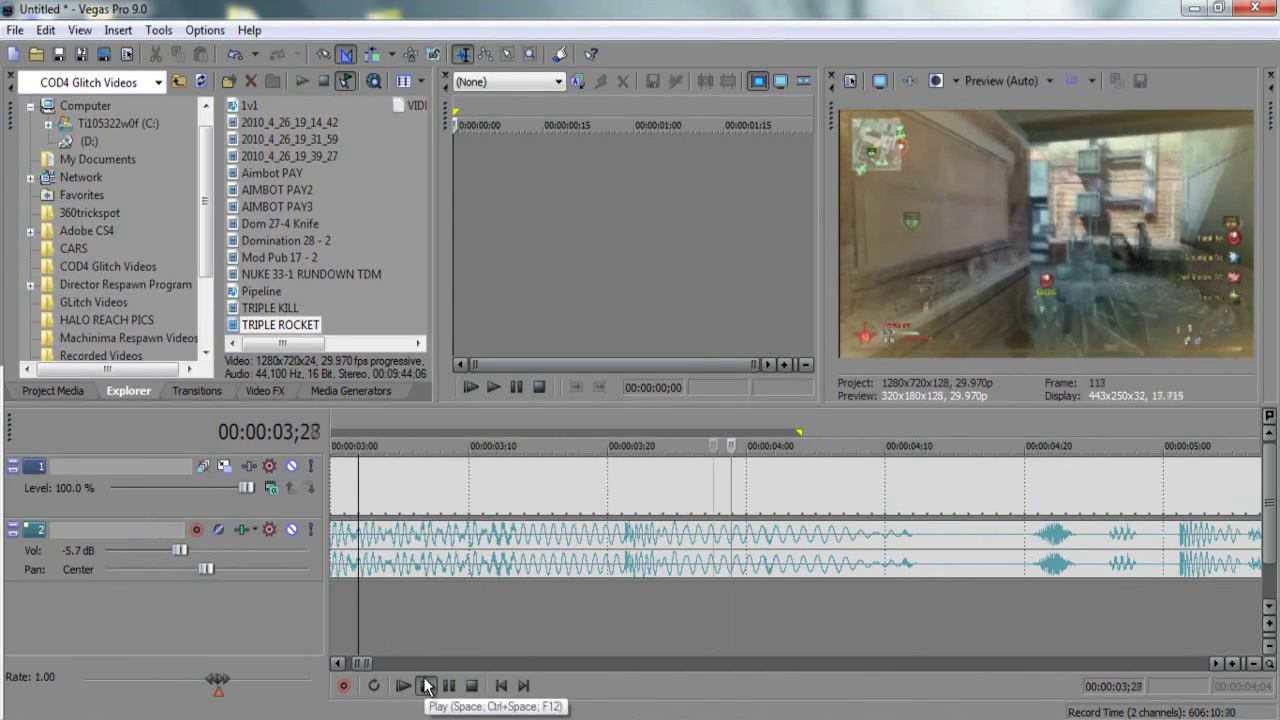
left_click(470, 686)
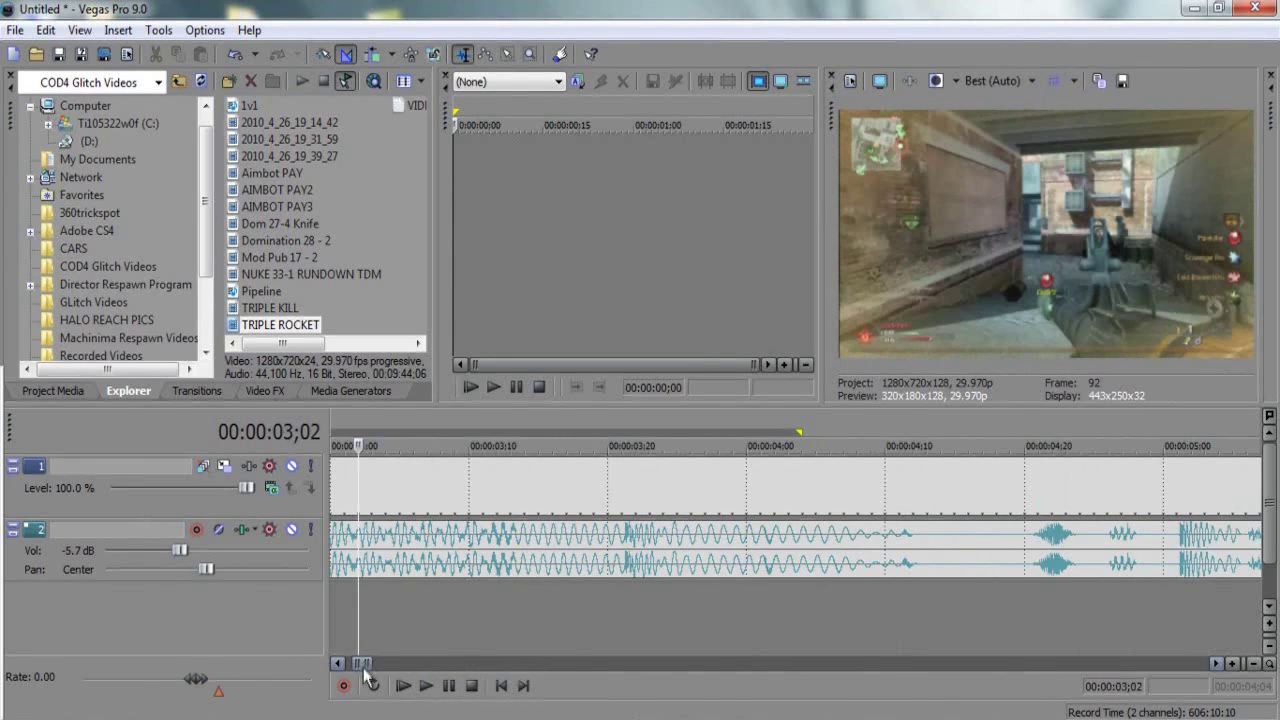
left_click_drag(362, 663, 345, 670)
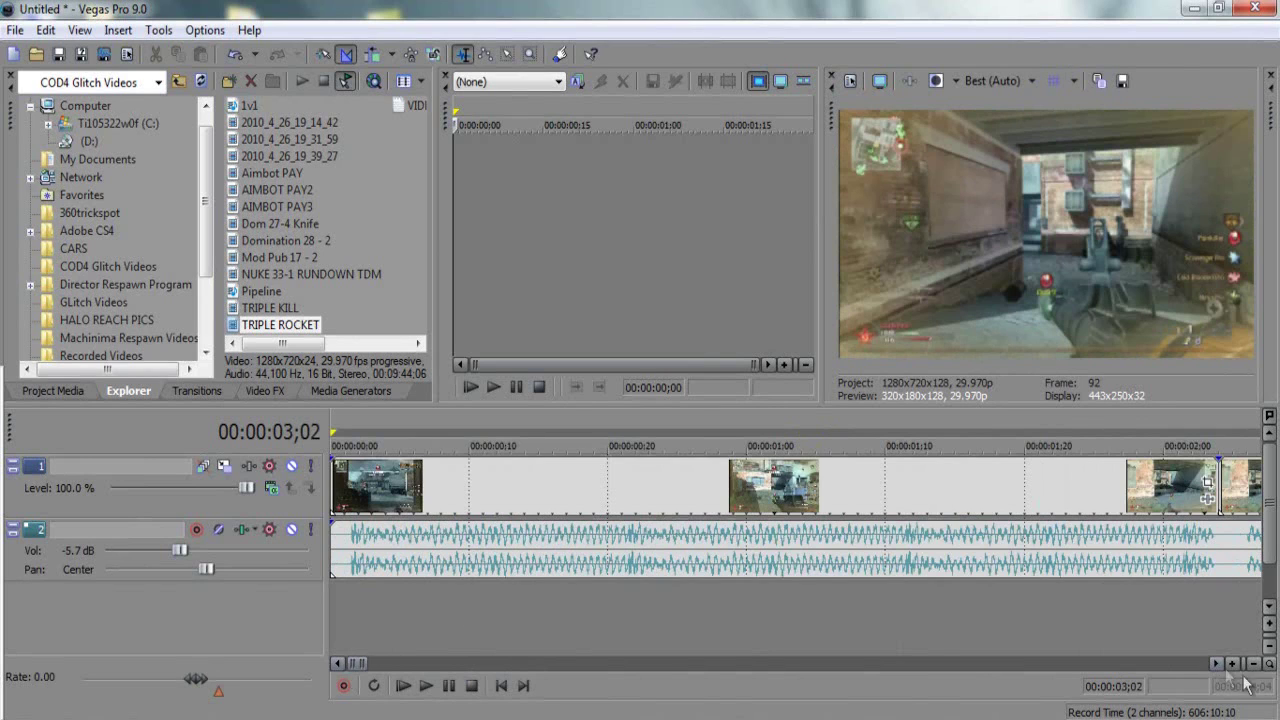
Shift the clip after 00:00:02 right, split at 02;08, delete the rest, and paste a copy.
left_click_drag(1219, 664, 1219, 664)
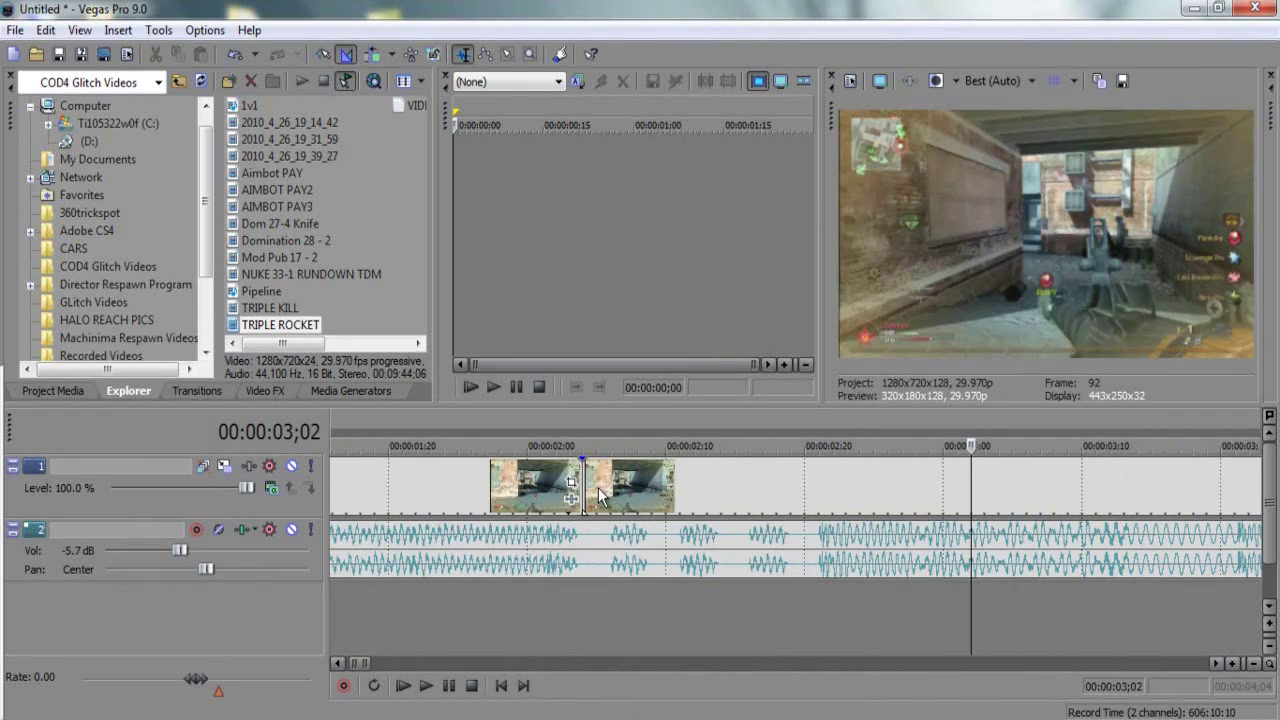
left_click_drag(598, 487, 611, 500)
left_click(637, 497)
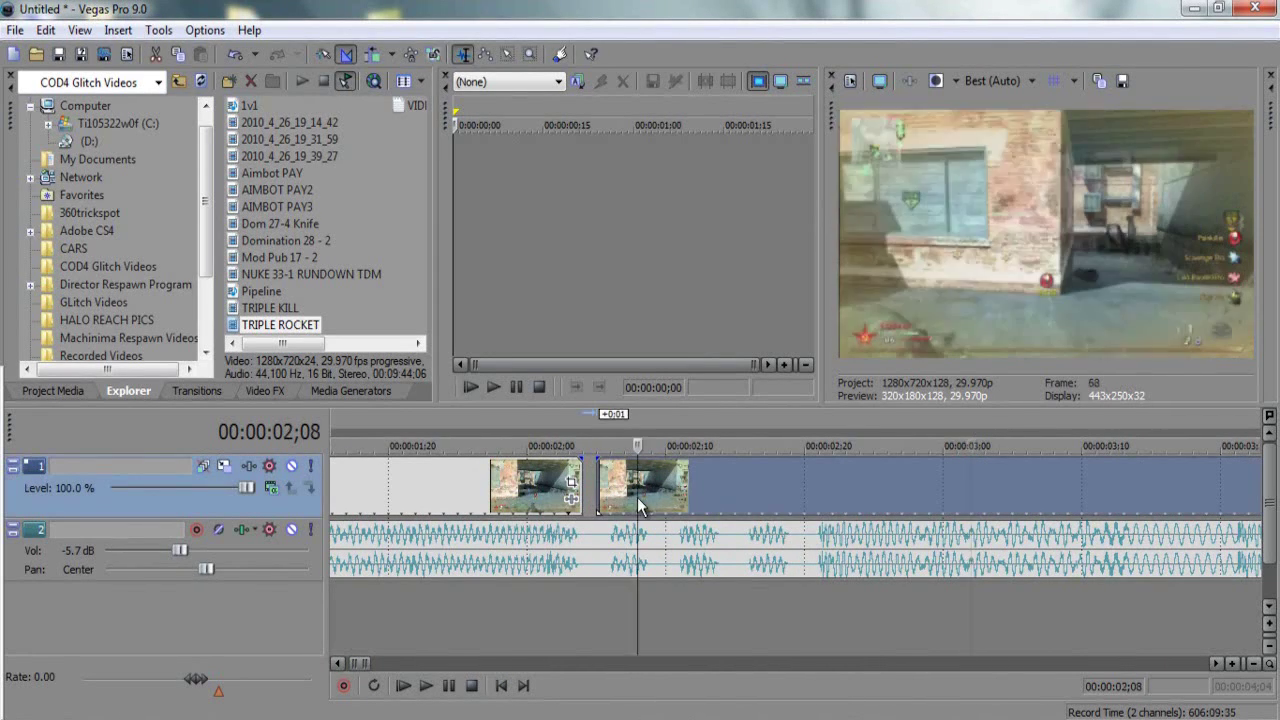
key("s")
key("Delete")
key("ctrl+v")
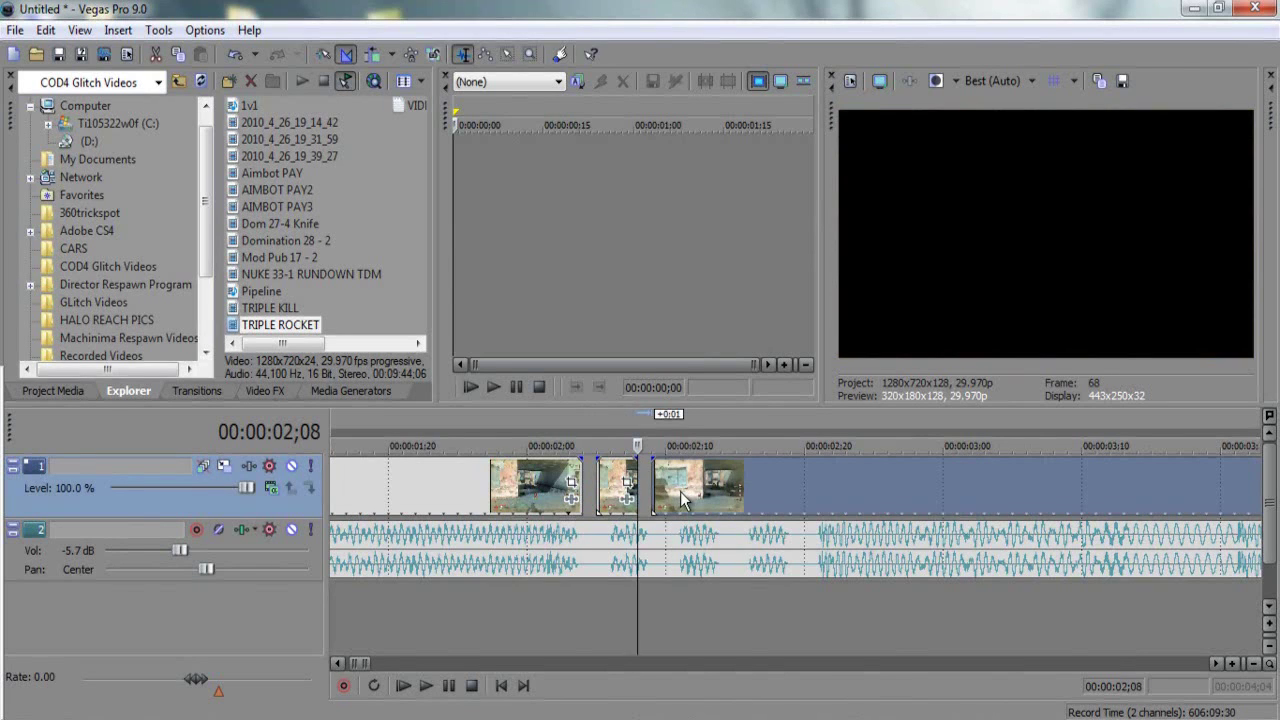
Repeat the split, delete and paste at 02;12 and 02;17, then play the edit from the start.
left_click(690, 495)
key("s")
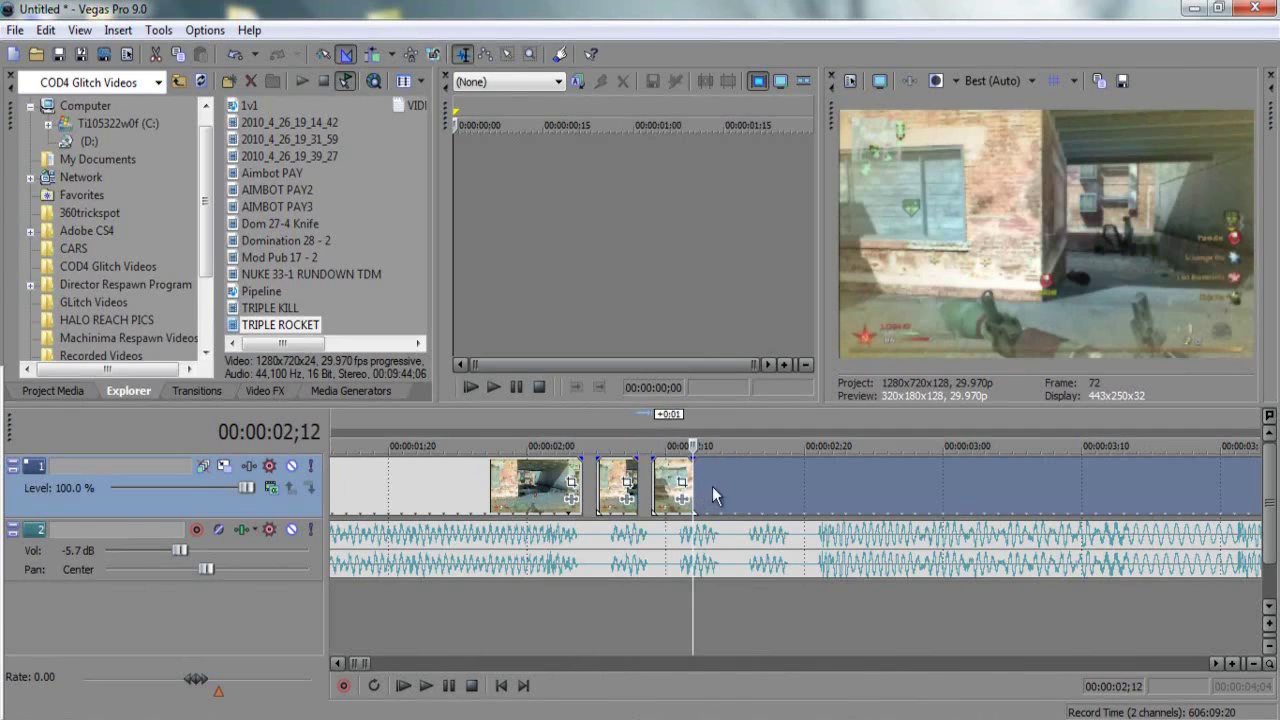
key("Delete")
key("ctrl+v")
left_click(762, 488)
key("s")
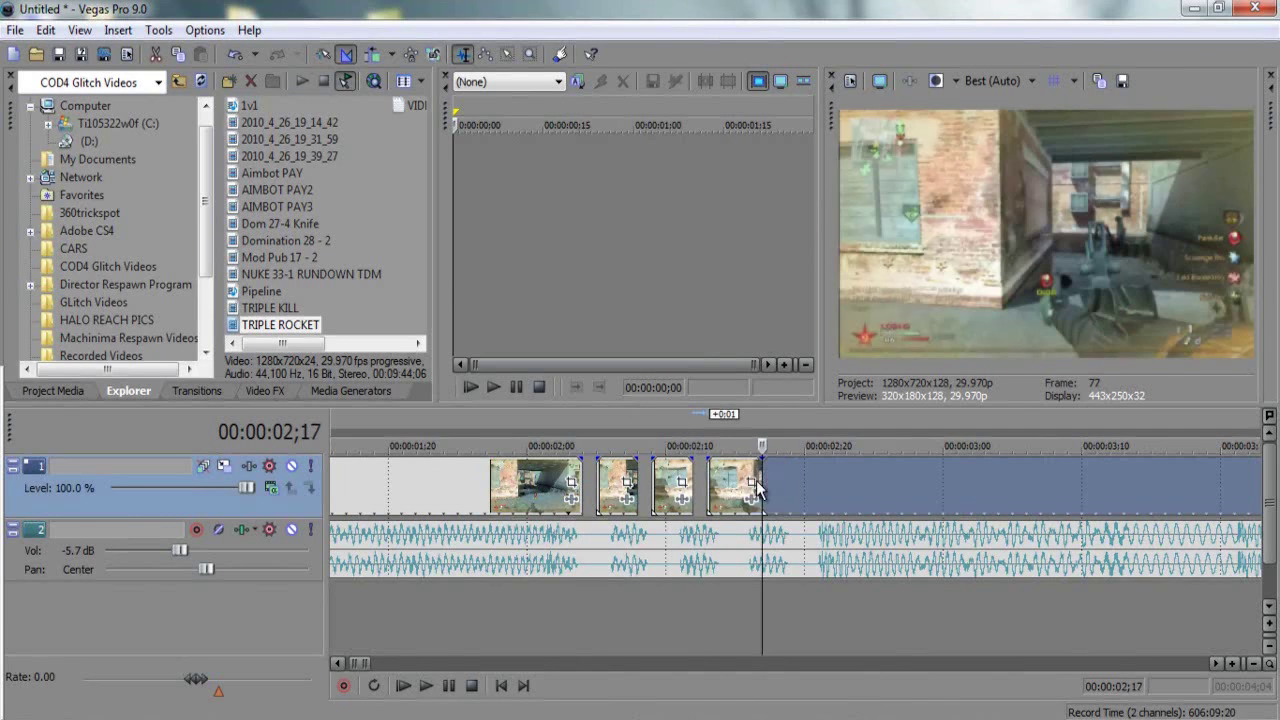
key("Delete")
key("ctrl+v")
left_click(777, 484)
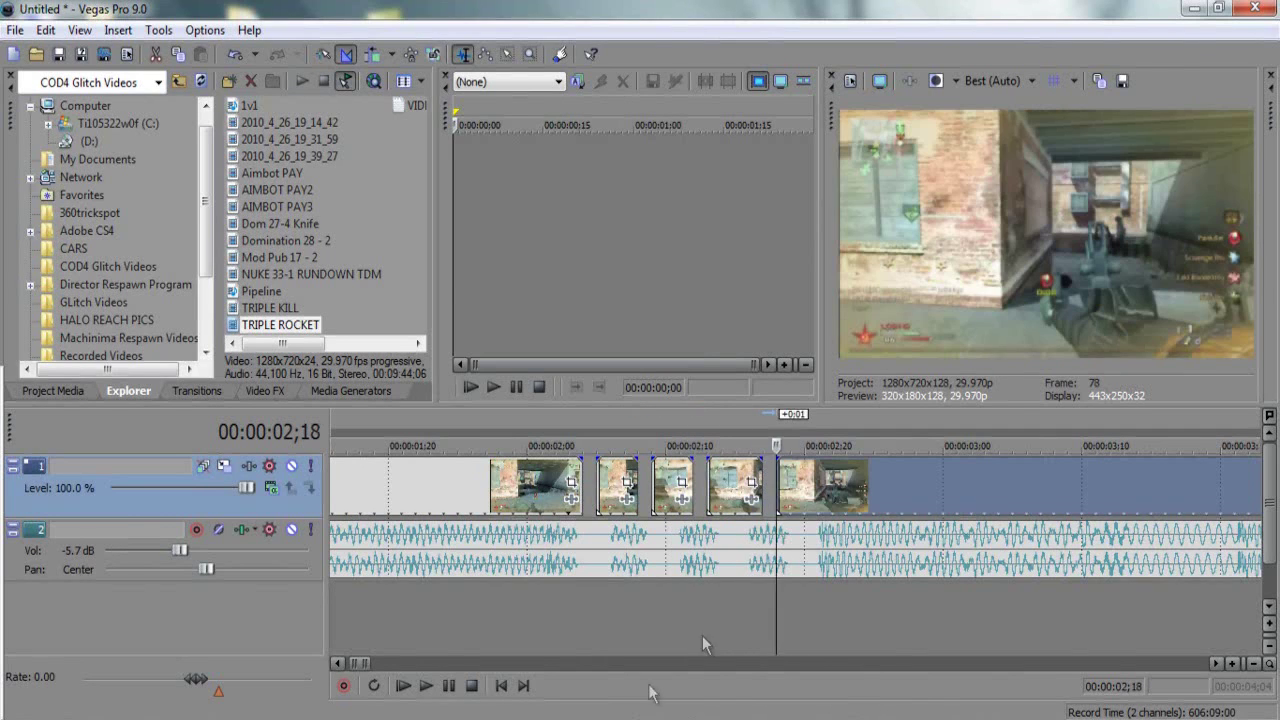
left_click(403, 686)
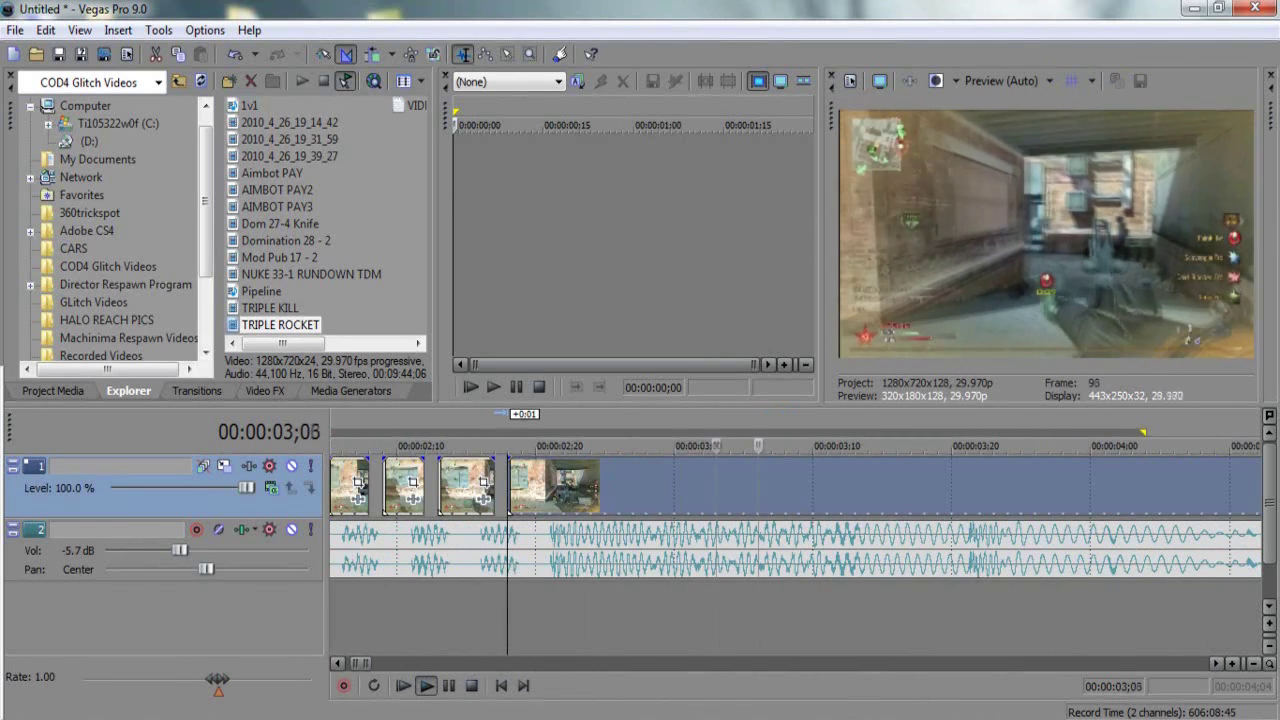
Stop playback and set the preview quality to Good (Auto).
left_click(471, 686)
left_click(485, 550)
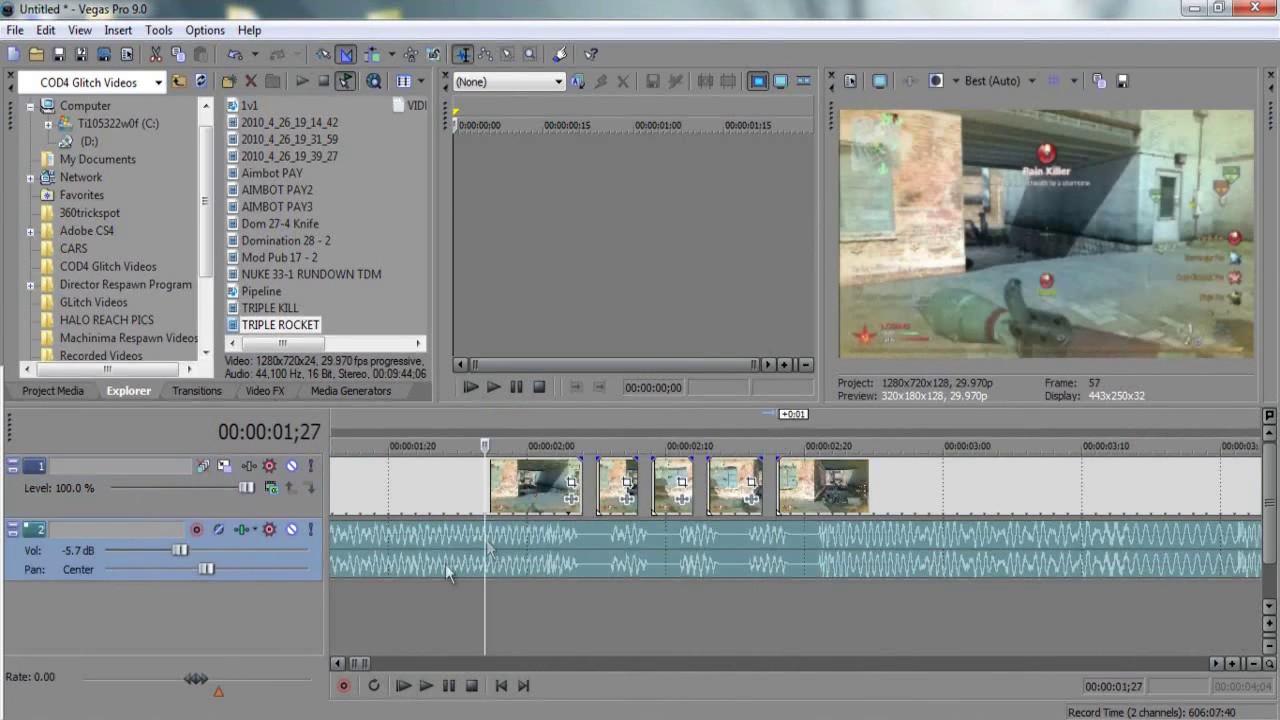
left_click(1004, 80)
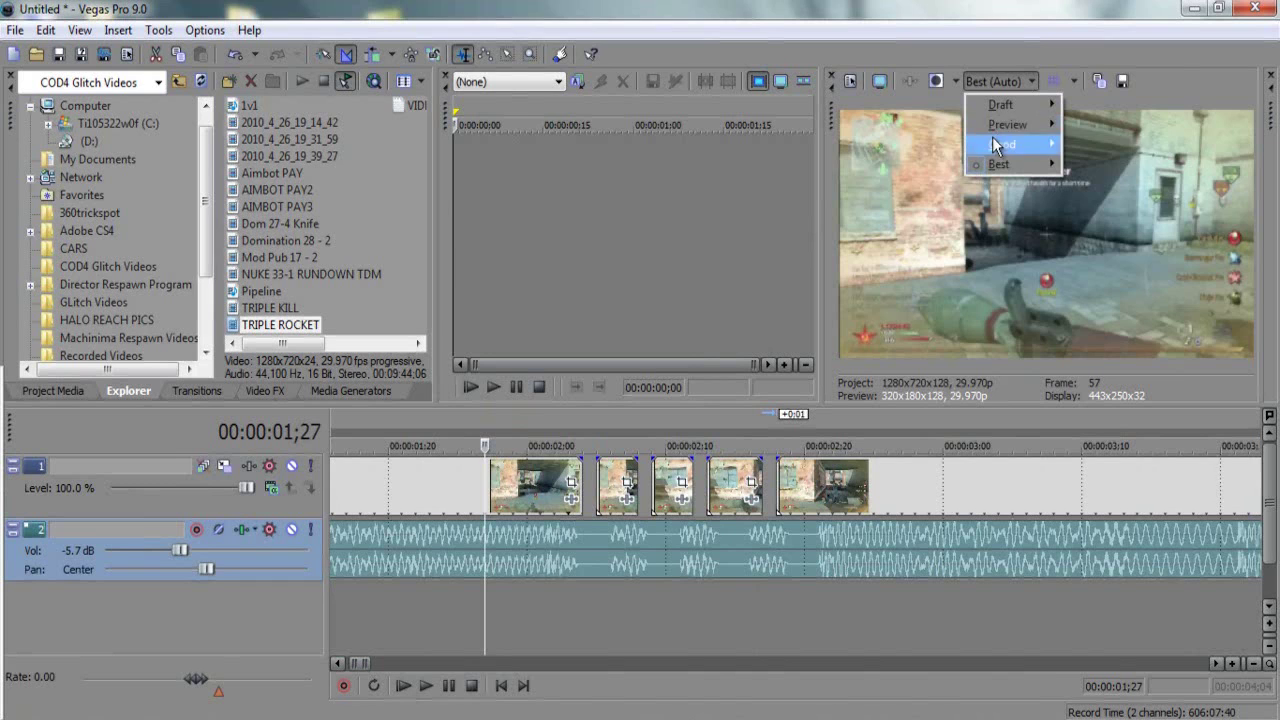
mouse_move(1004, 145)
left_click(1095, 144)
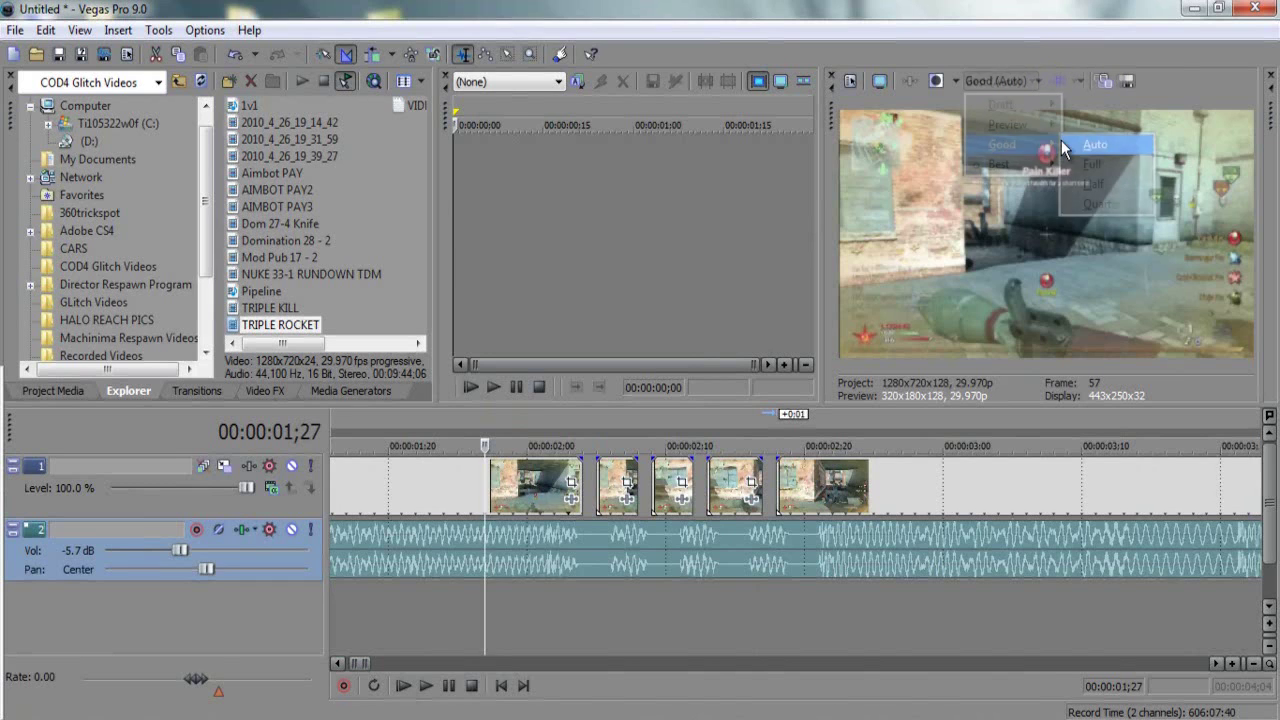
Play the cut sequence from the start, then park the playhead at 00:00:02;01.
left_click(404, 686)
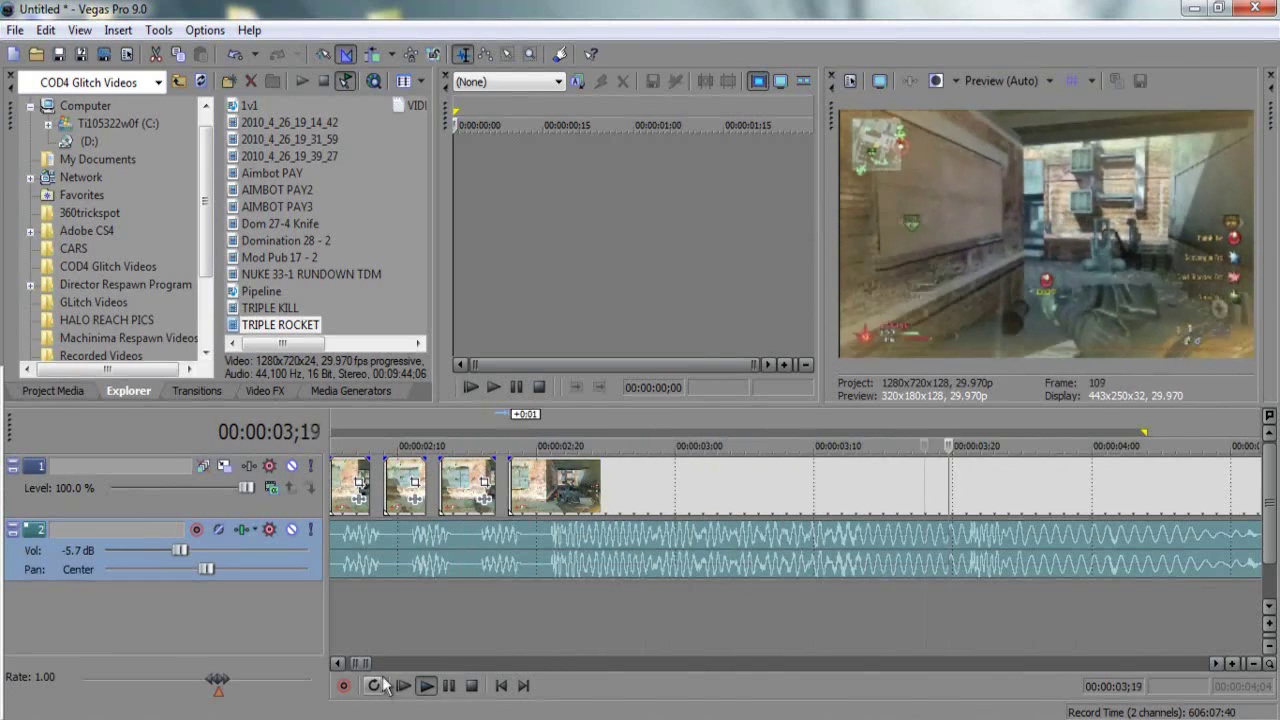
left_click(472, 686)
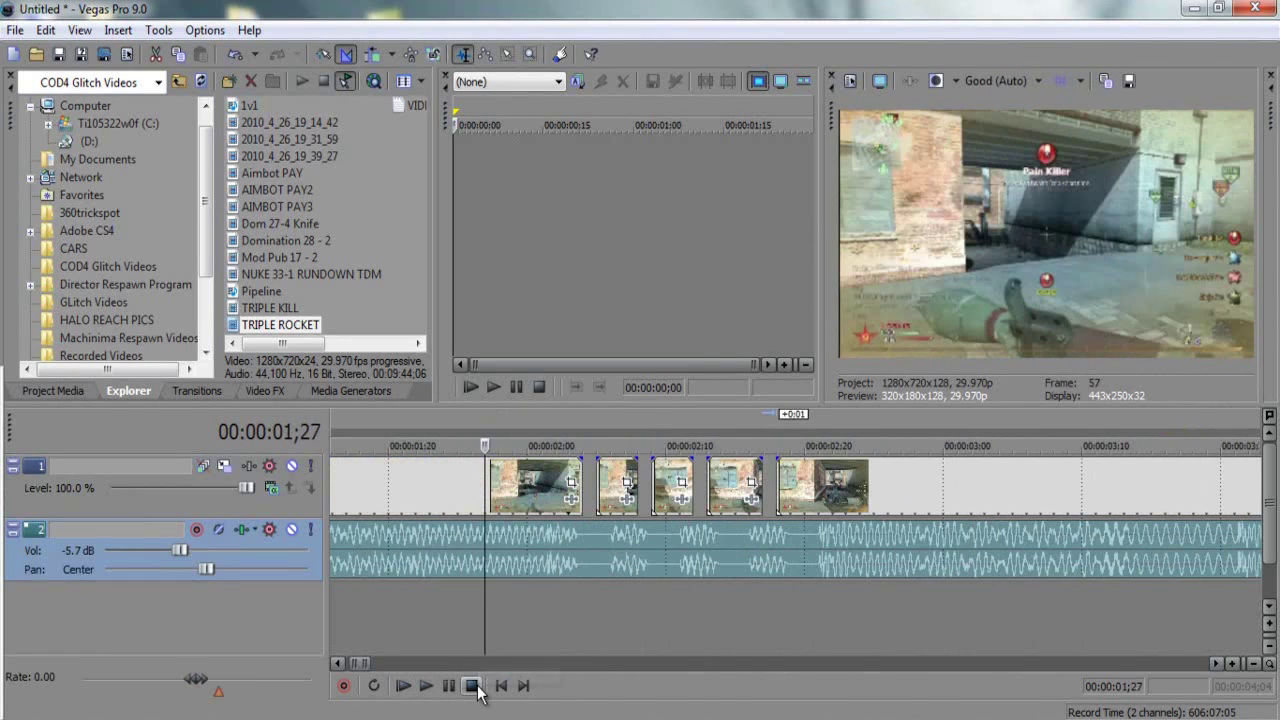
left_click(575, 619)
left_click(598, 620)
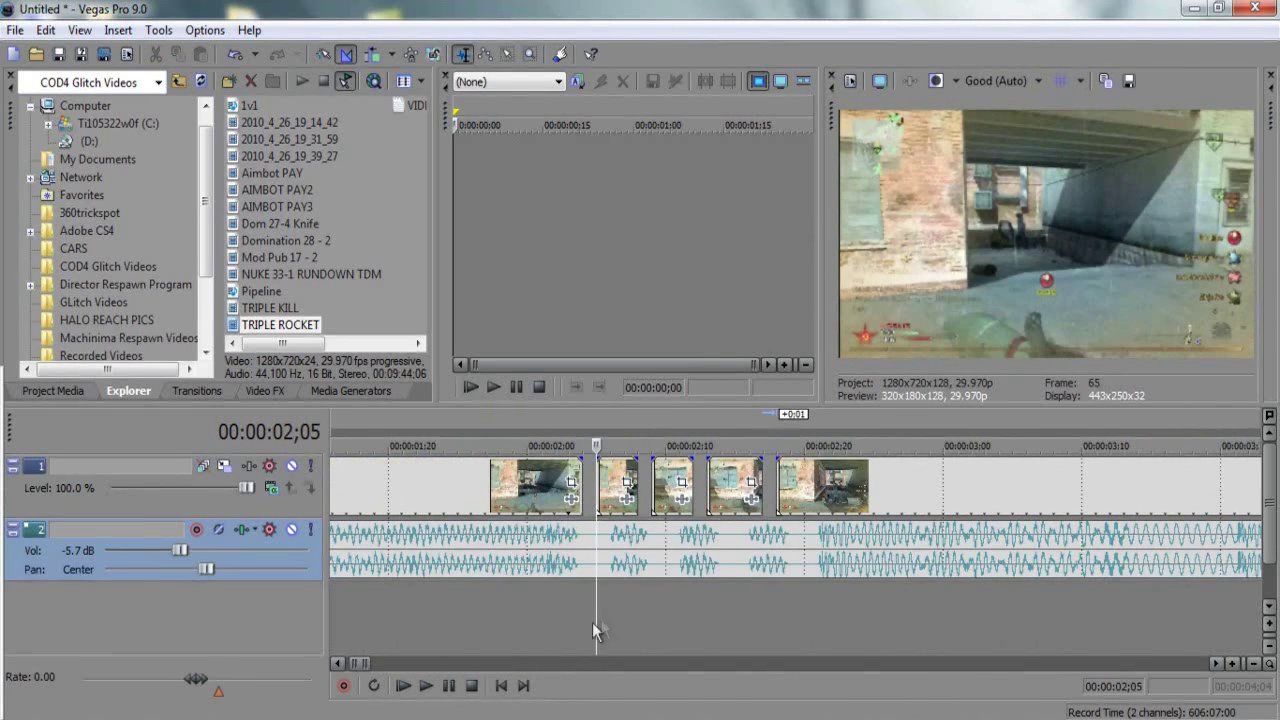
left_click(543, 616)
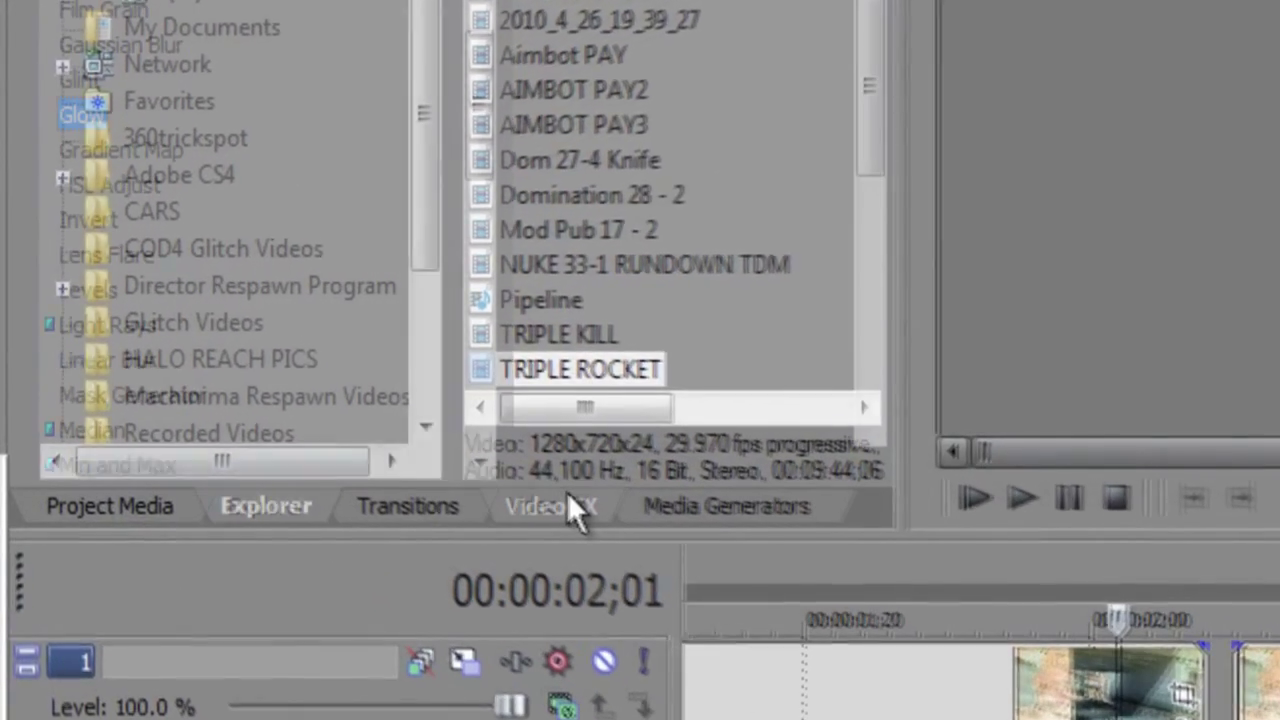
Apply a Hard Flash transition at the start of the second clip.
left_click(265, 390)
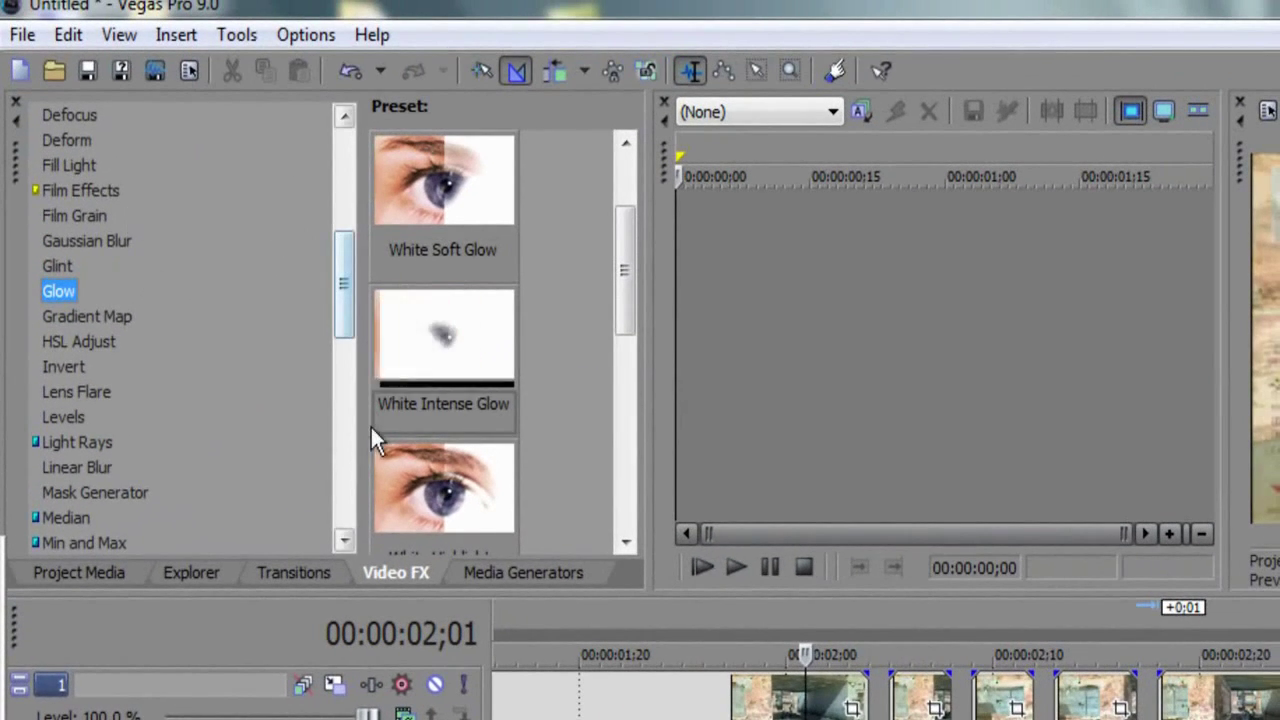
left_click(308, 568)
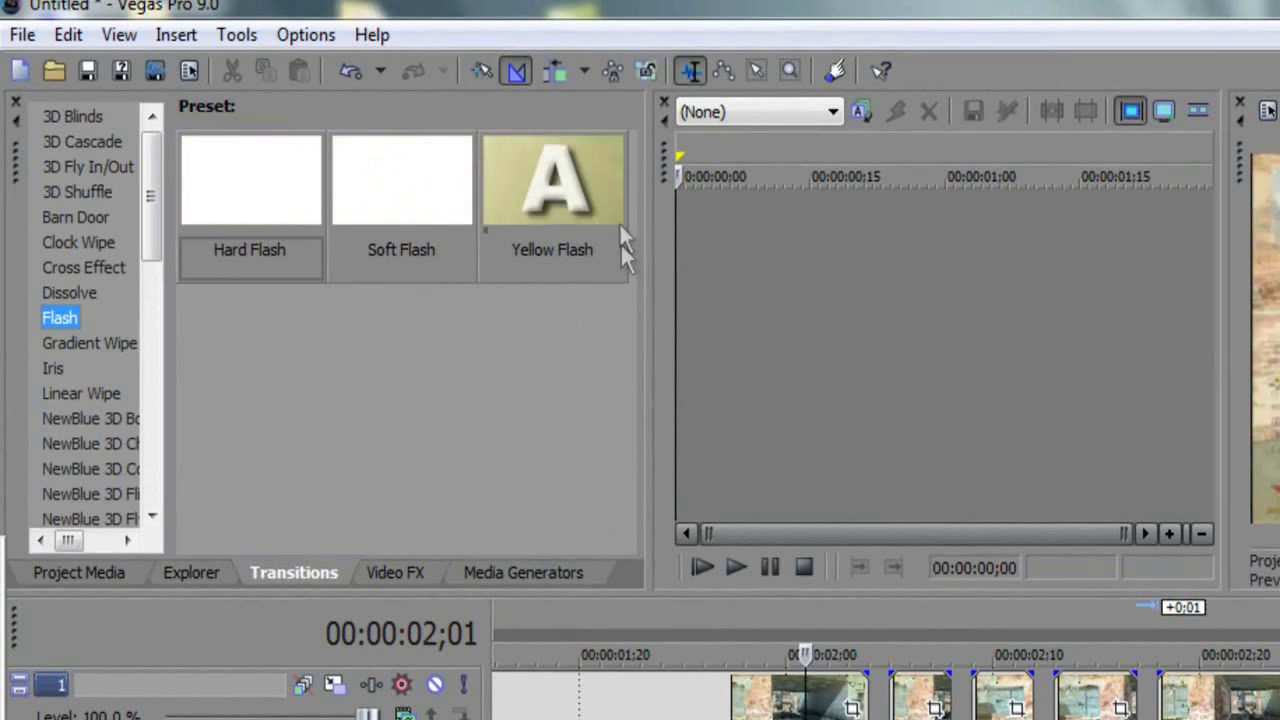
left_click_drag(257, 186, 954, 719)
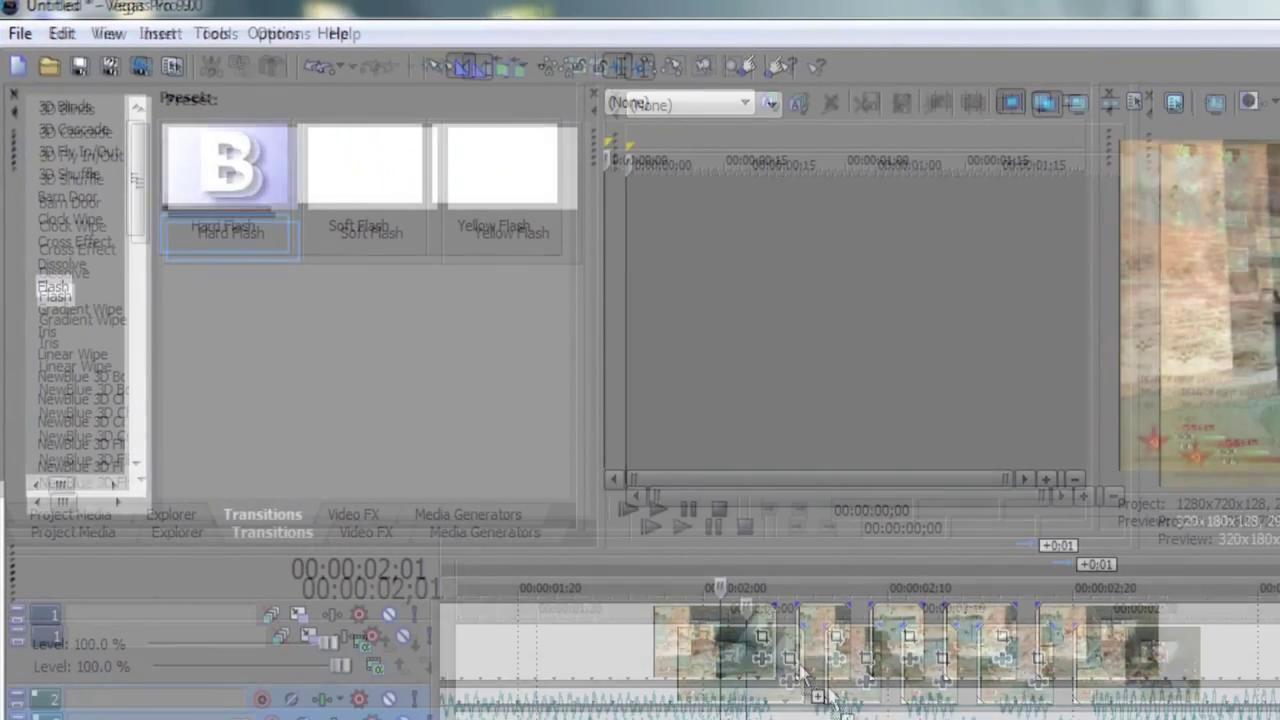
left_click_drag(650, 507, 645, 503)
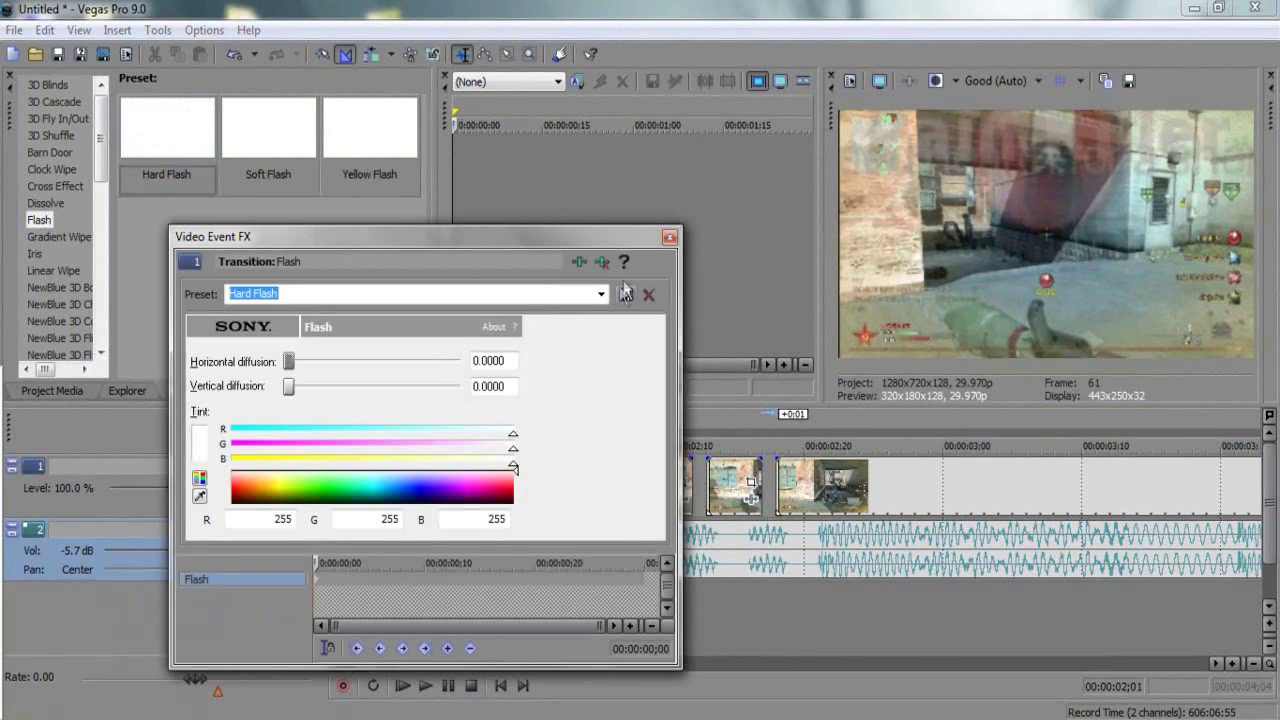
left_click(669, 237)
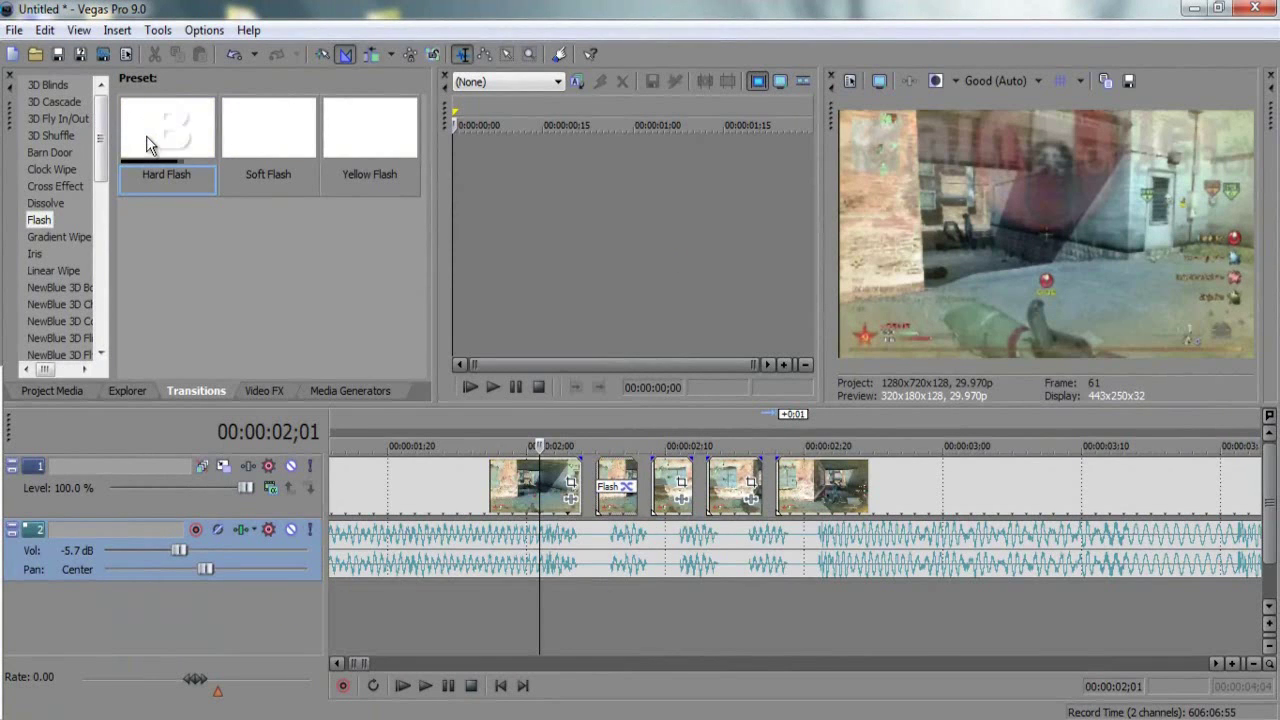
Add another Hard Flash at the fourth clip's start and lengthen its fade-in slightly.
left_click_drag(149, 143, 757, 492)
left_click_drag(200, 190, 757, 484)
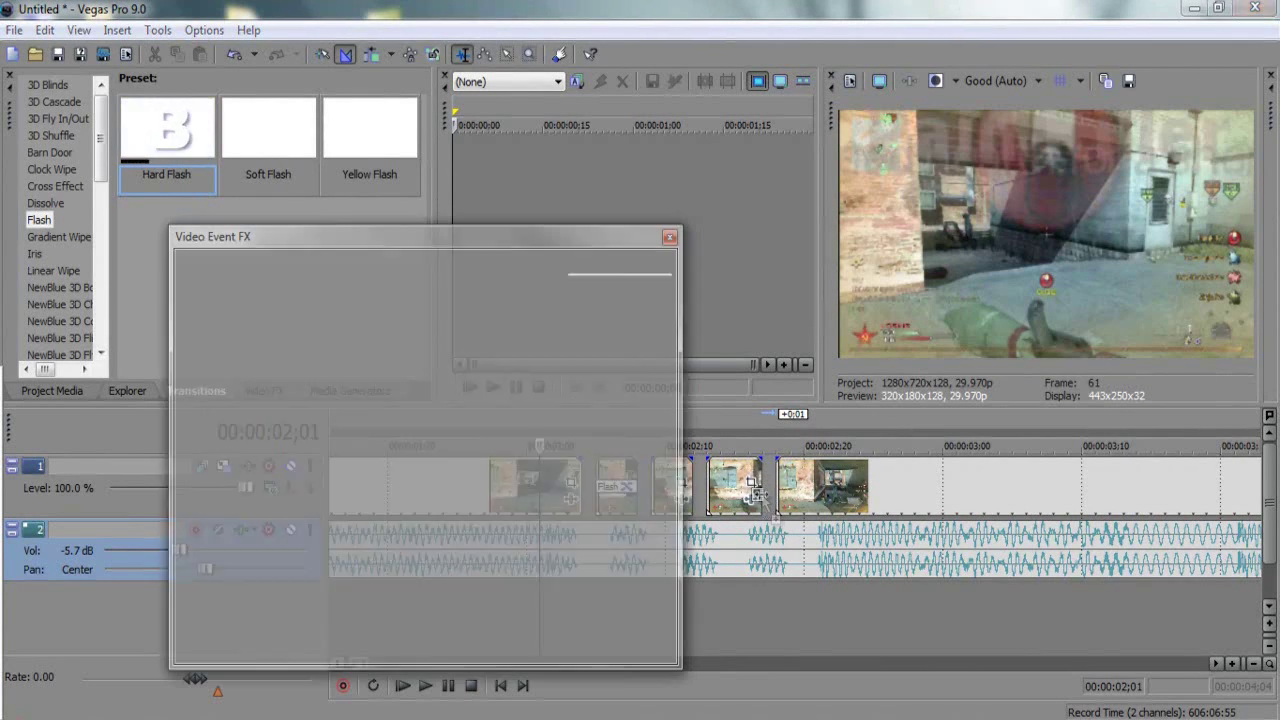
left_click(669, 237)
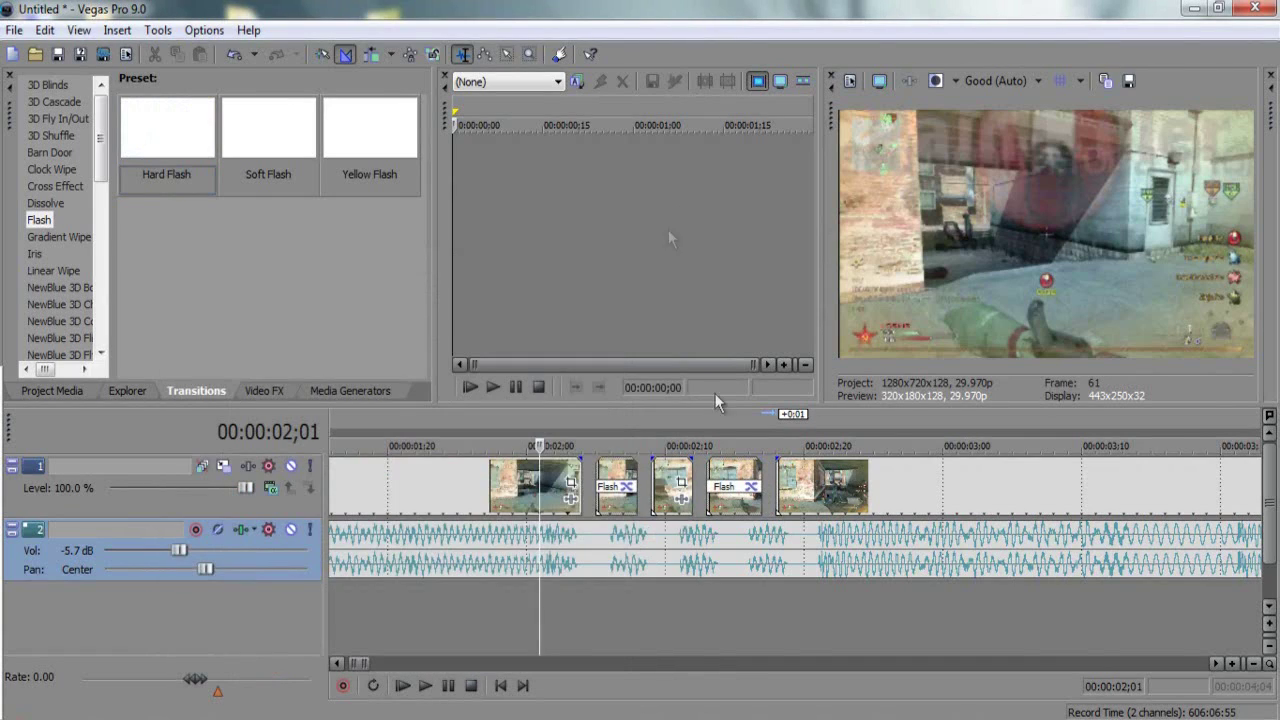
mouse_move(716, 470)
left_mouse_down()
mouse_move(732, 470)
mouse_move(714, 468)
left_mouse_up()
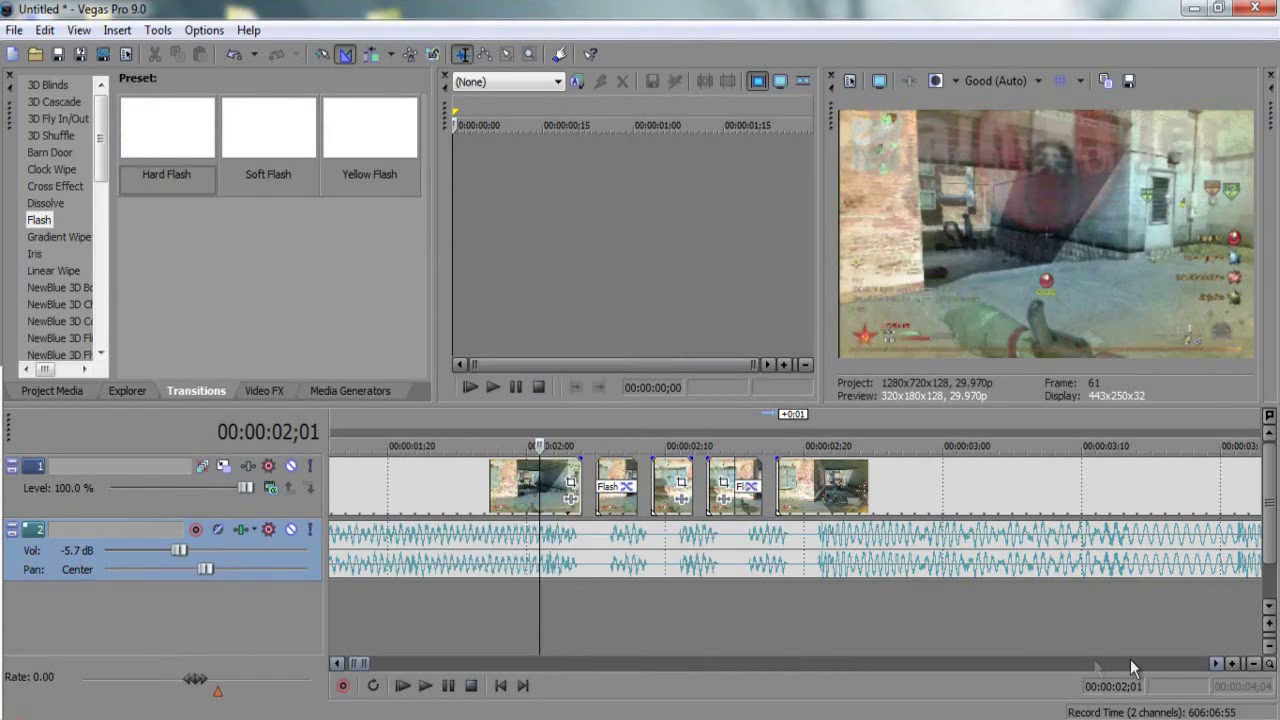
left_click(481, 588)
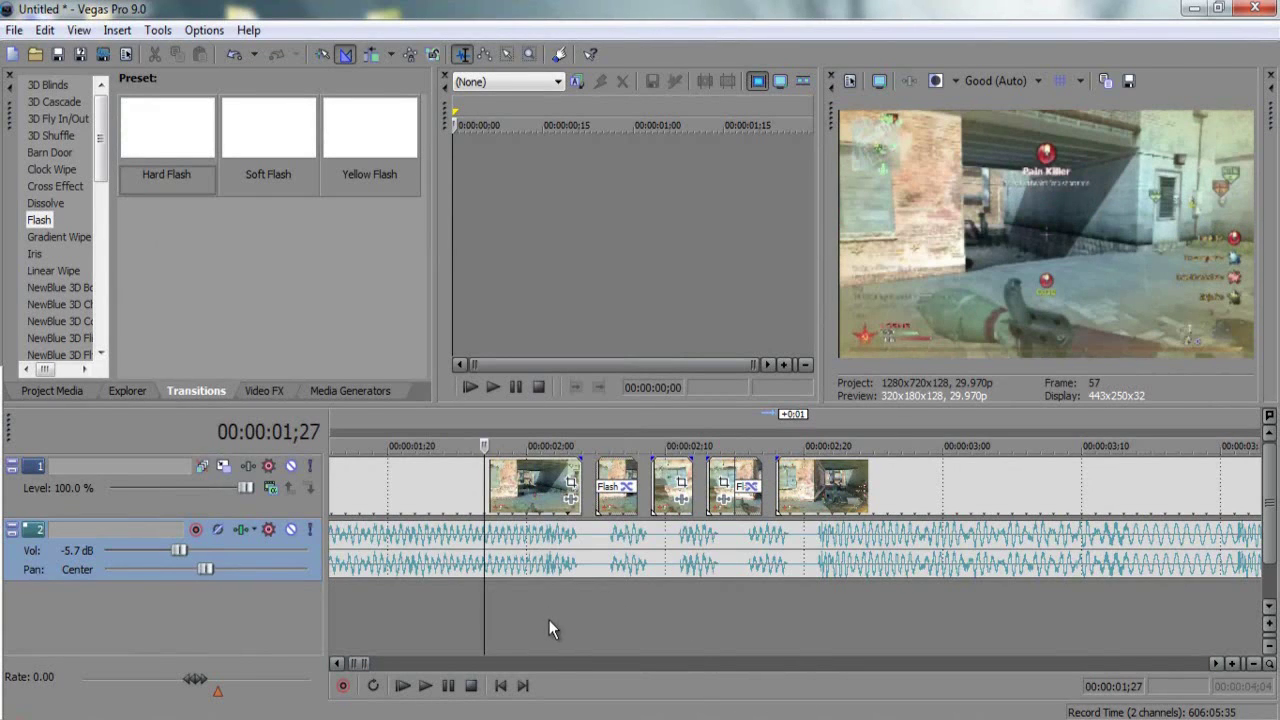
Delete the video piece and music tail that extend past 00:00:03;05.
left_click(1013, 506)
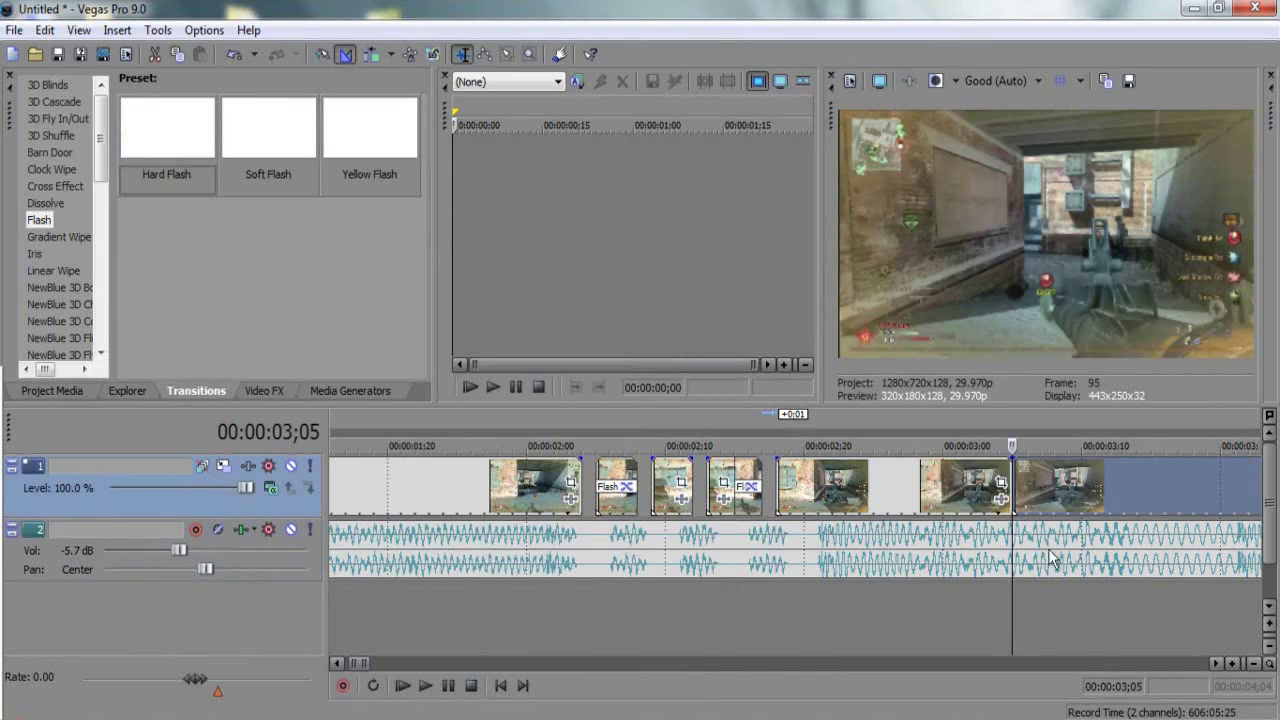
left_click(1015, 558)
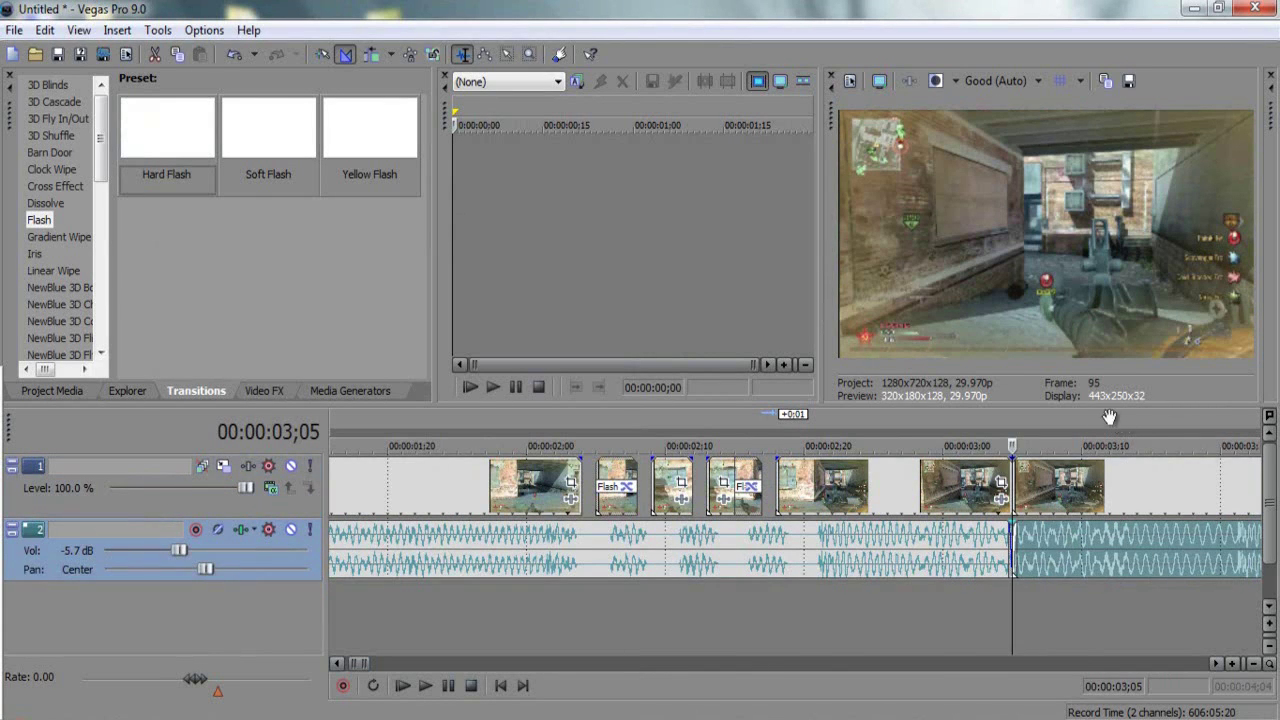
left_click(1092, 507)
key("Delete")
left_click(1086, 528)
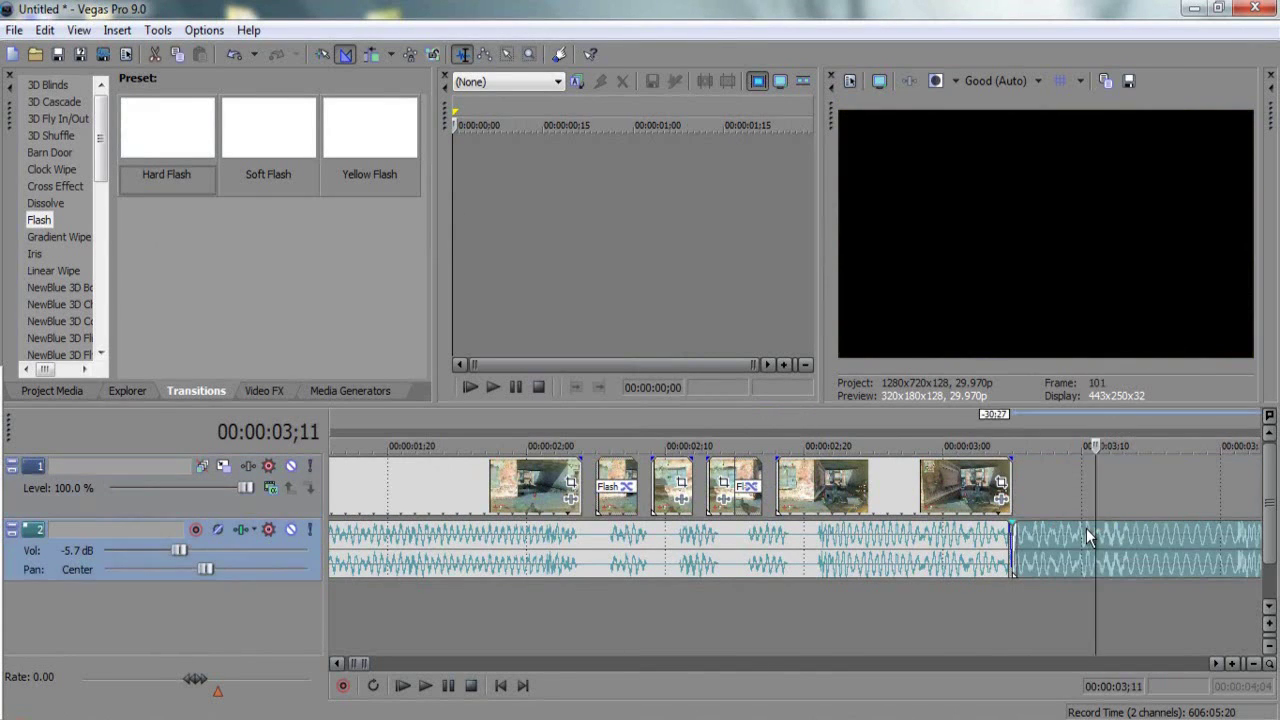
key("Delete")
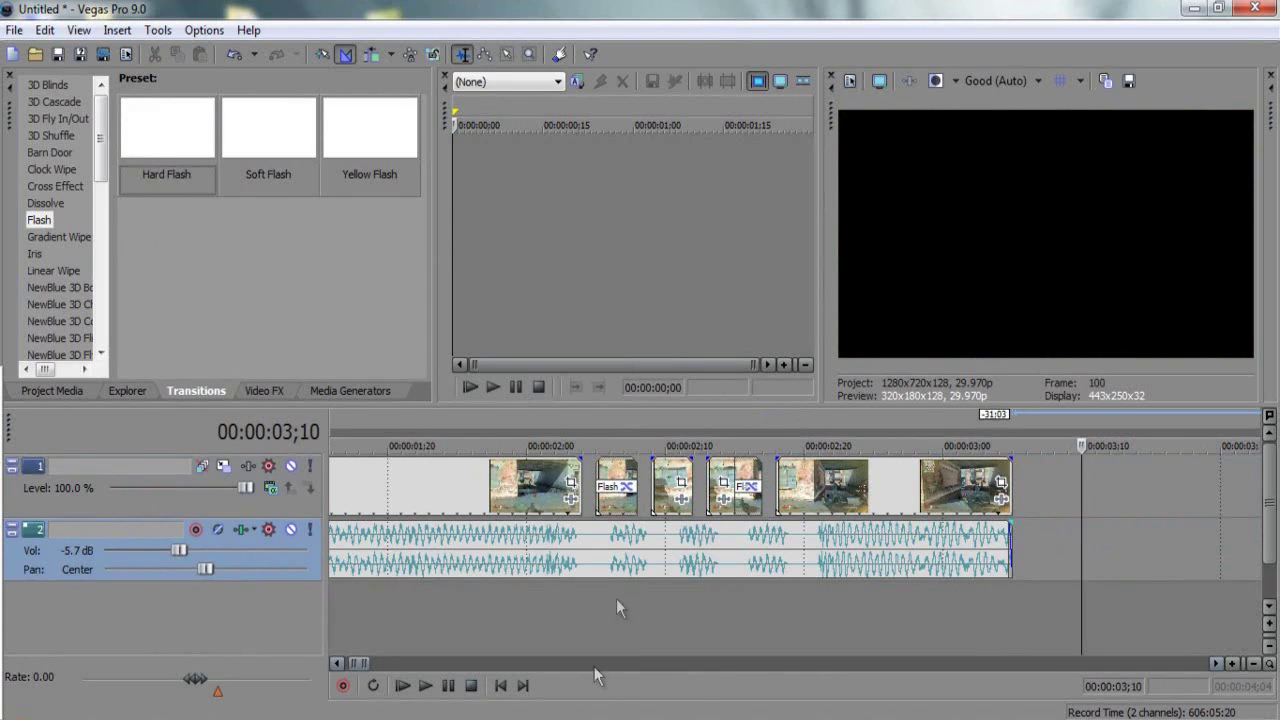
Select the whole project range and build a dynamic RAM preview of it.
double_click(617, 596)
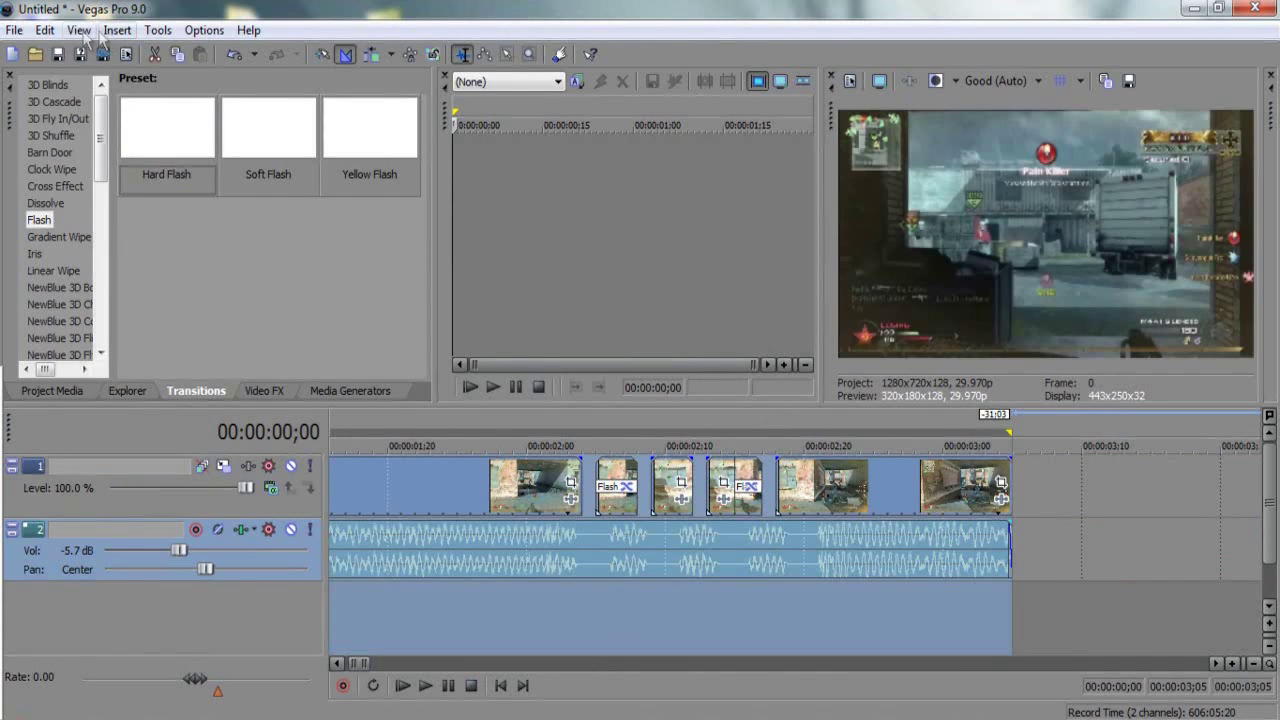
left_click(78, 31)
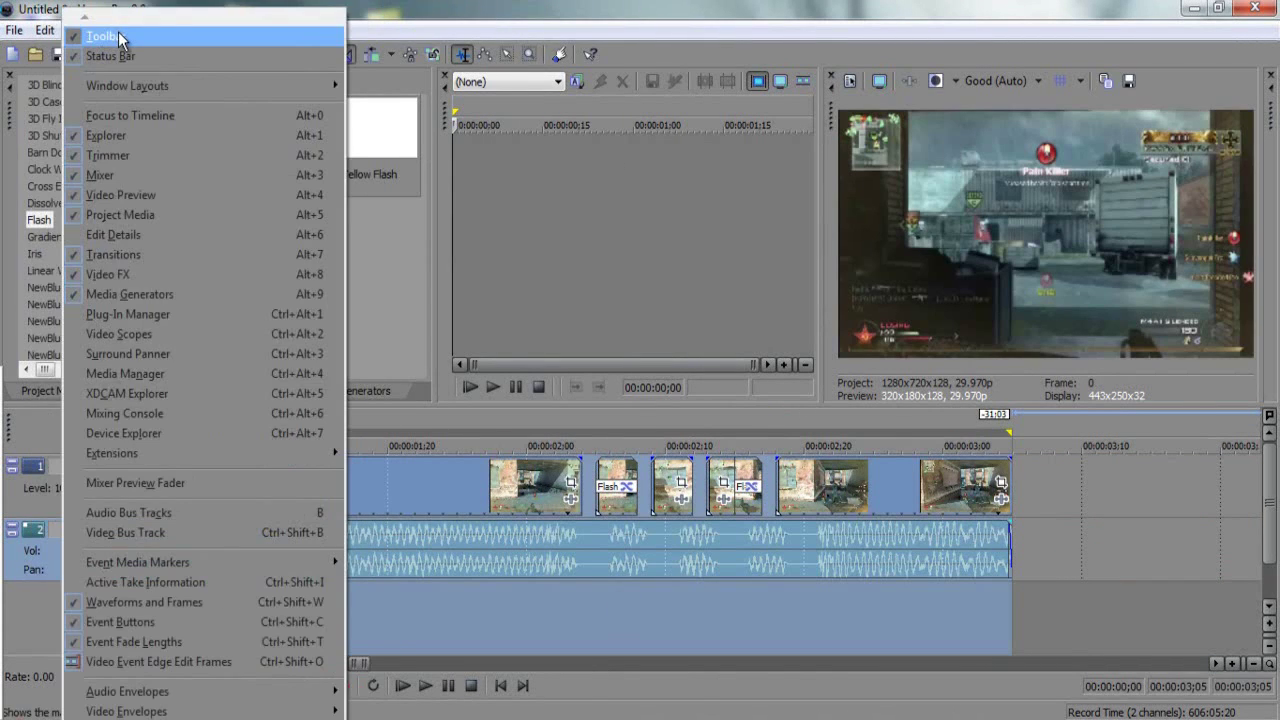
left_click(78, 30)
left_click(44, 30)
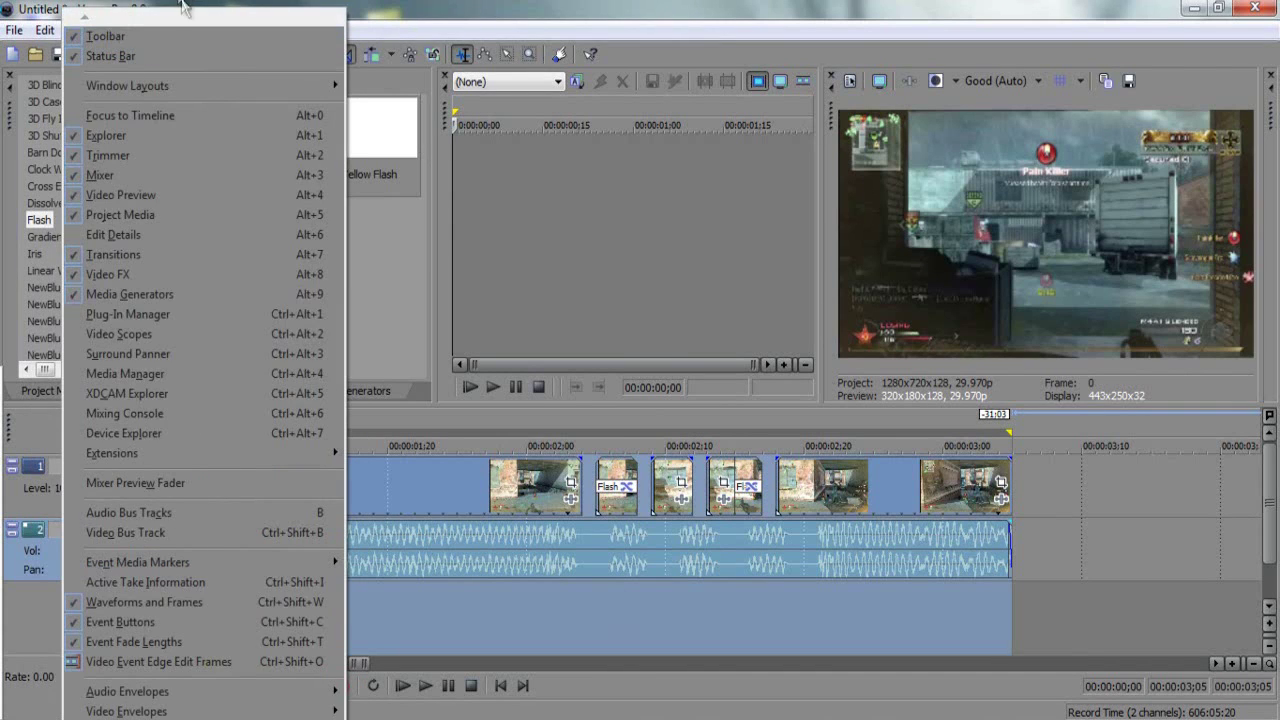
left_click(183, 14)
left_click(157, 31)
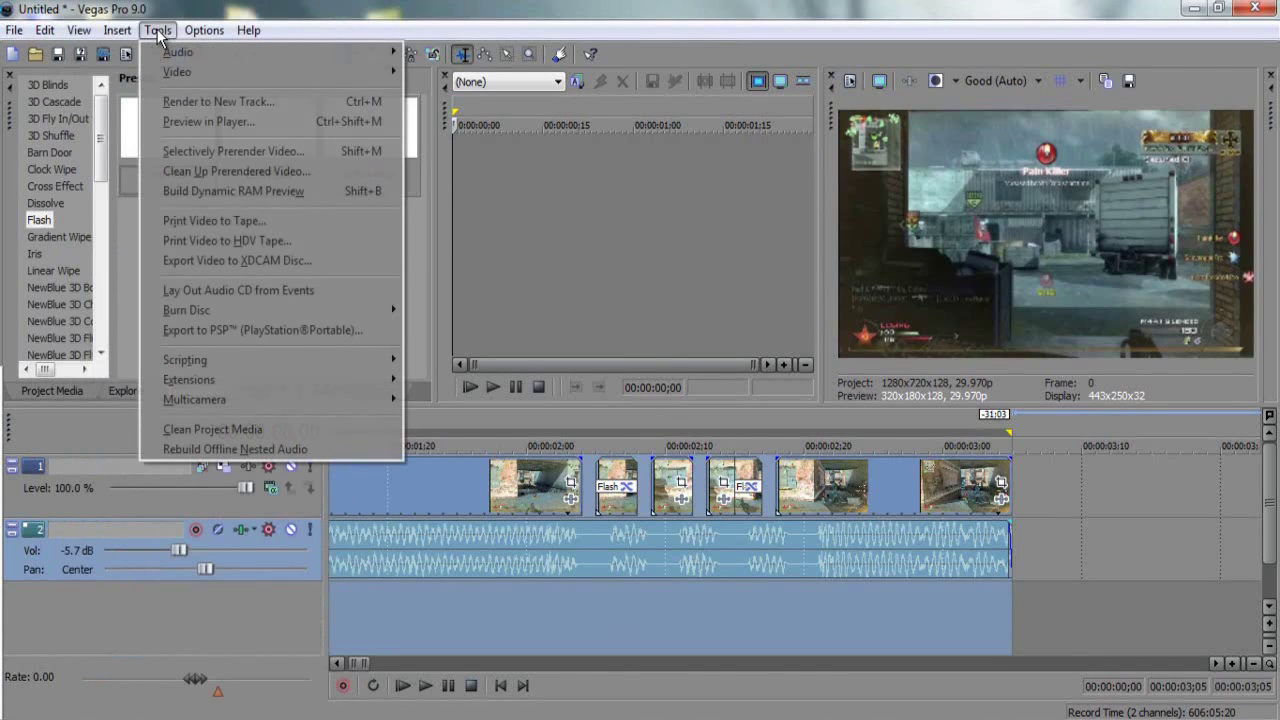
left_click(202, 191)
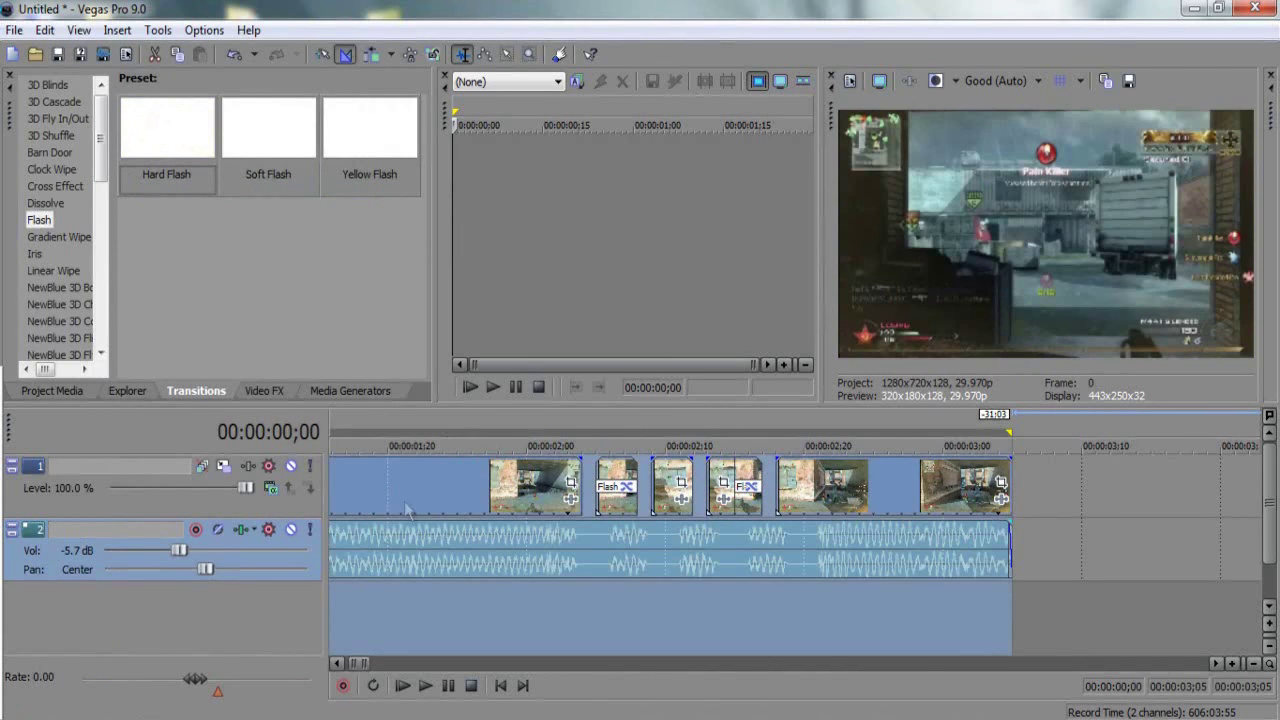
Play the project from the start twice, then open the preview quality choices.
left_click(403, 686)
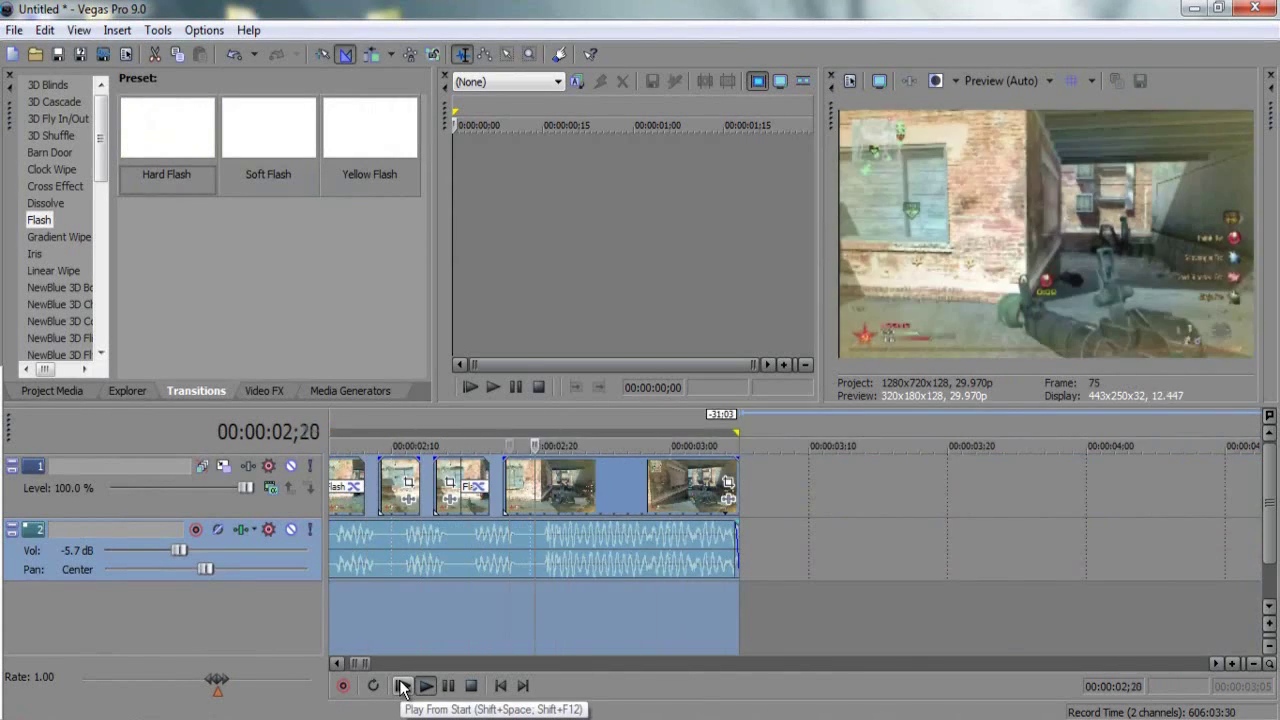
left_click(403, 686)
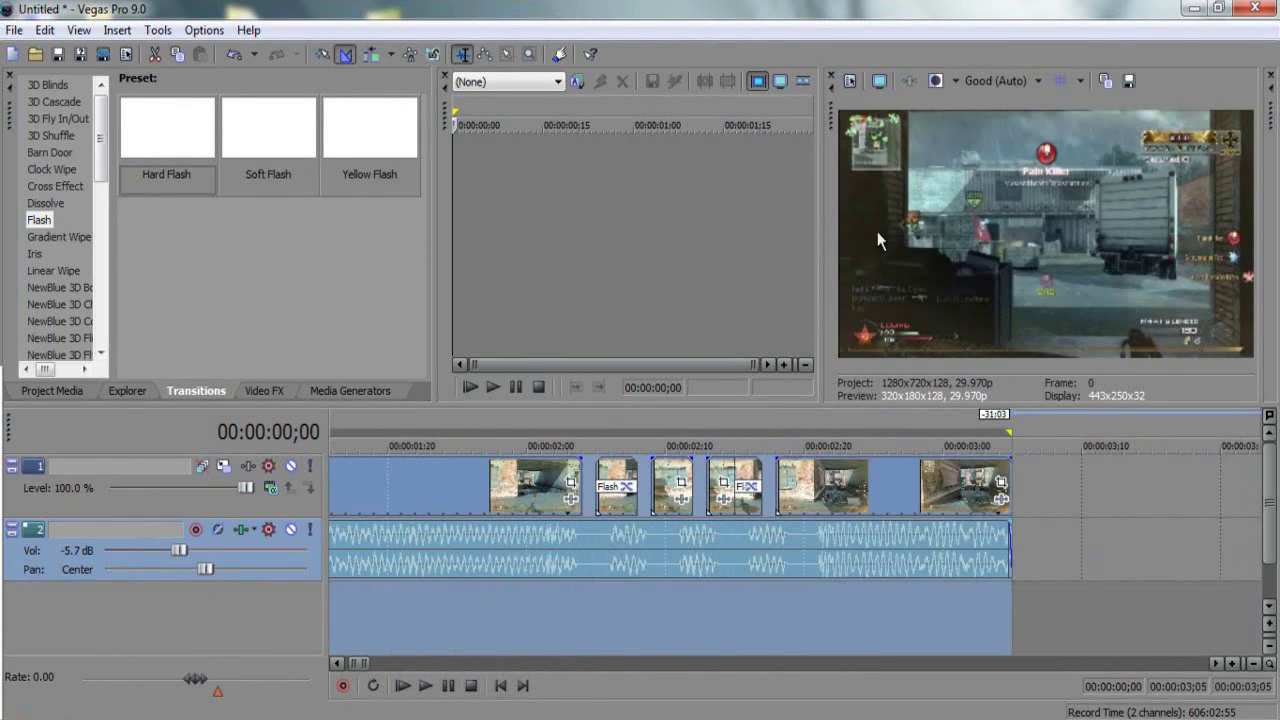
left_click(1016, 79)
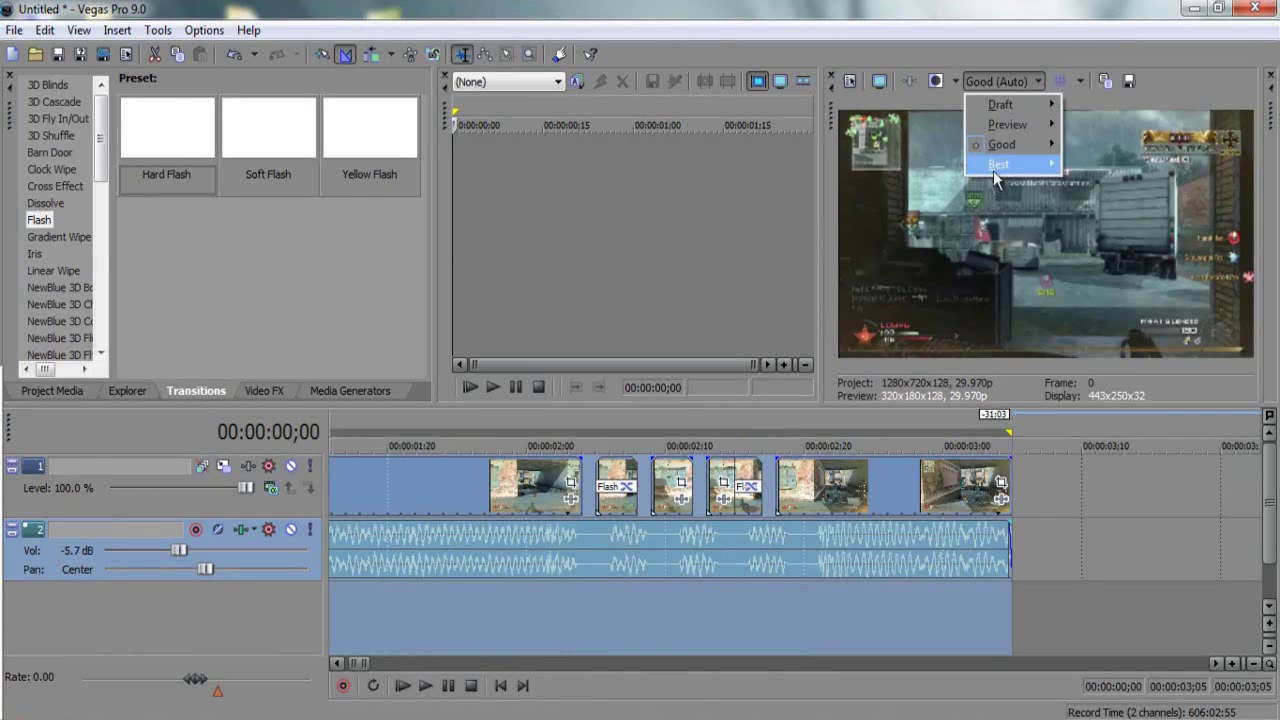
mouse_move(1017, 125)
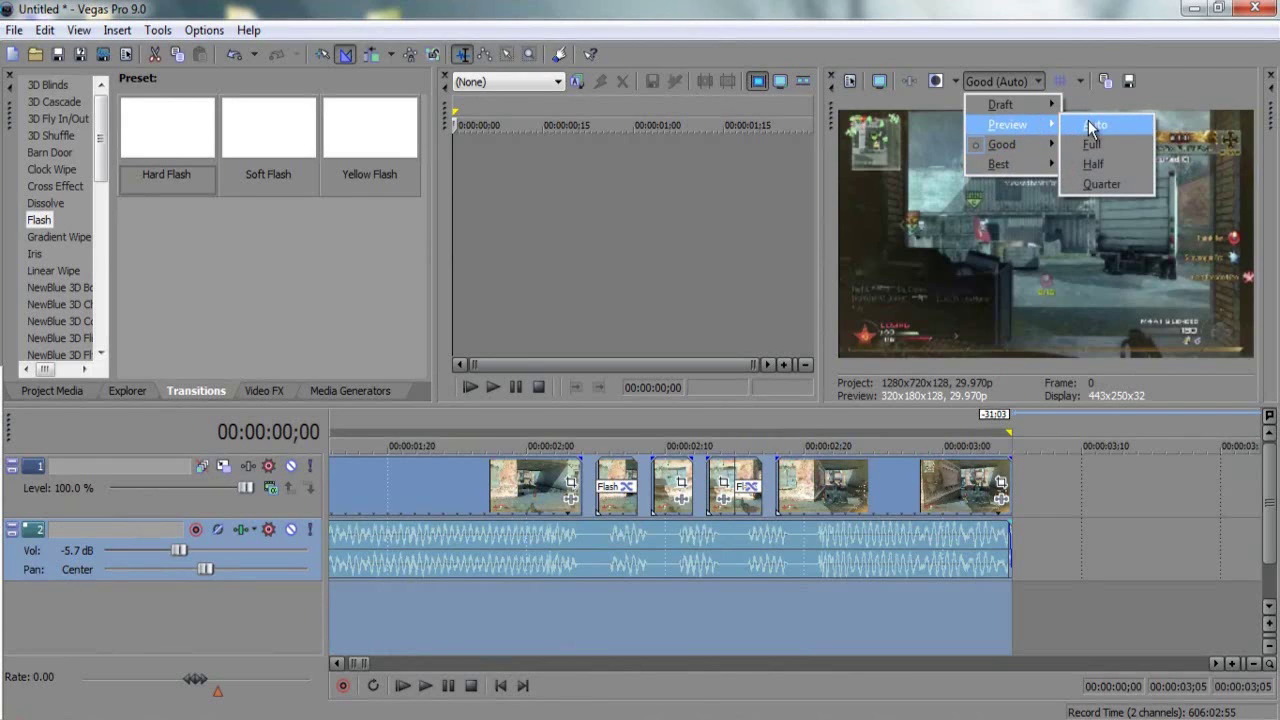
left_click(781, 8)
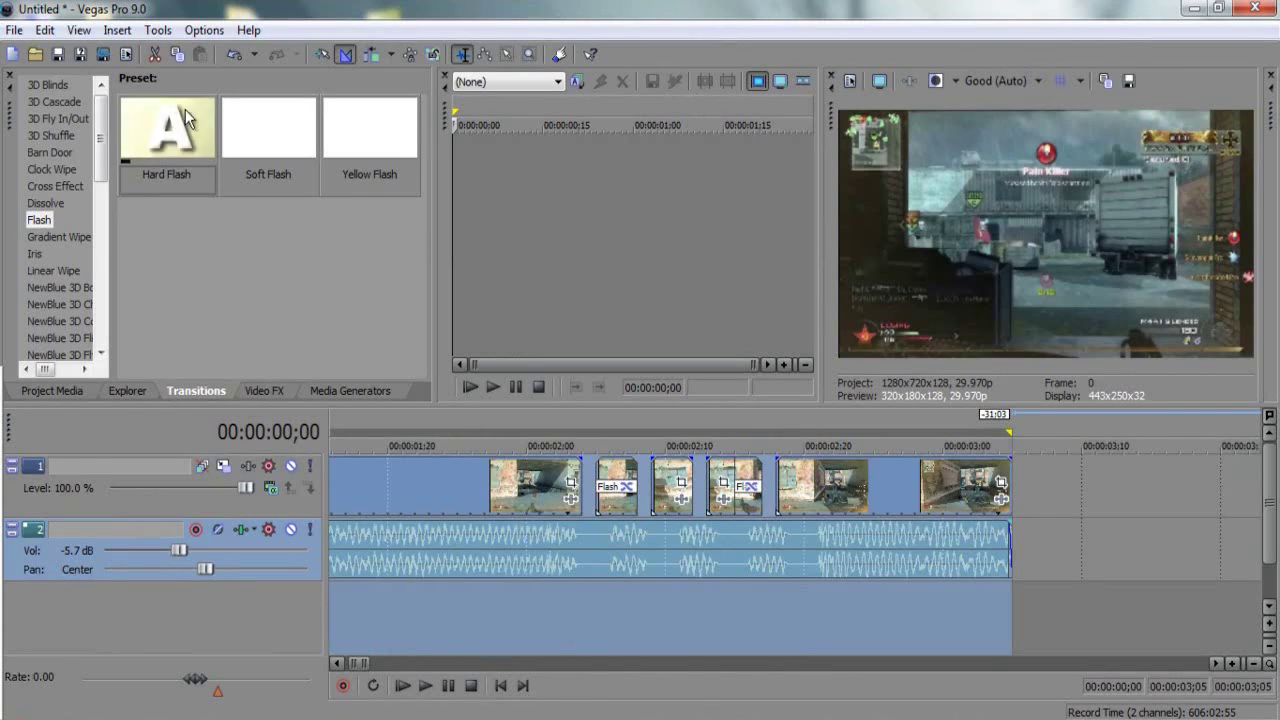